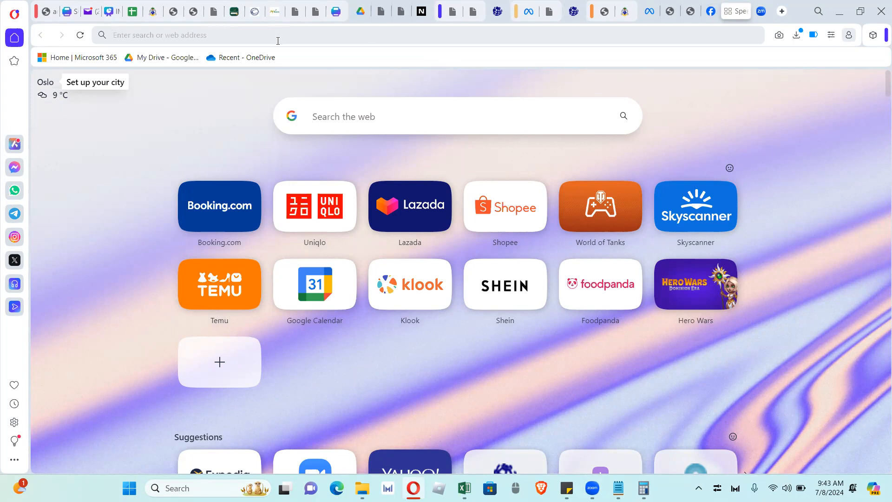
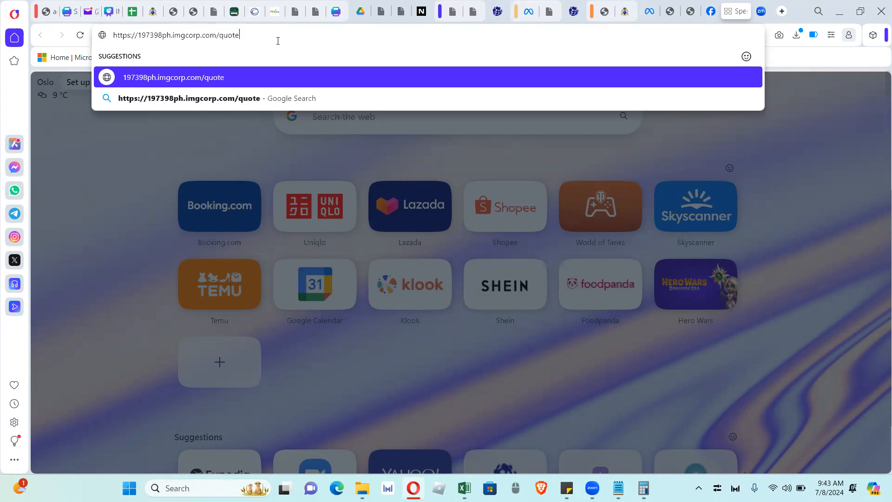
Load the agent's imgcorp.com Kaiser quote page in Opera
key(Return)
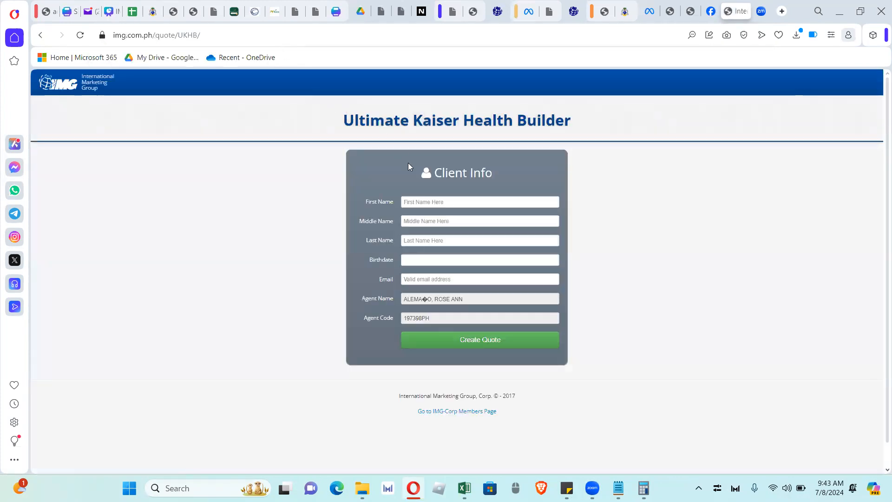
Enter the client's first, middle and last name in the Client Info form
click(419, 198)
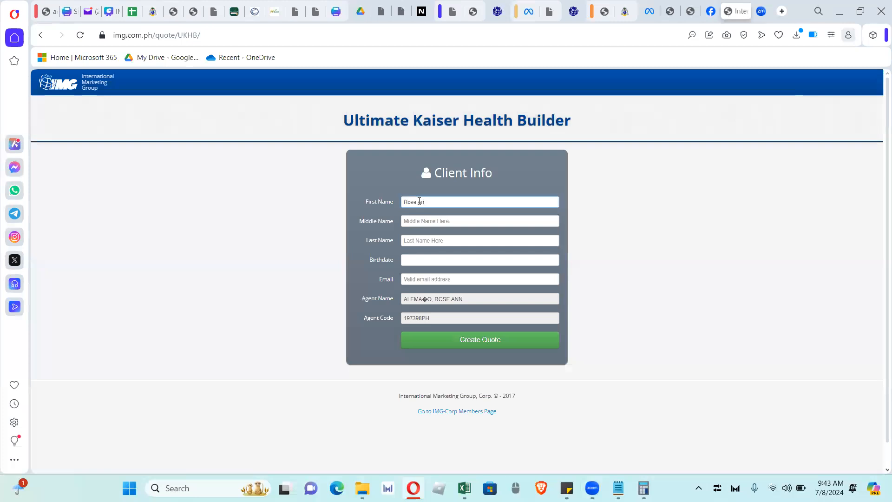
key(Tab)
text(Va)
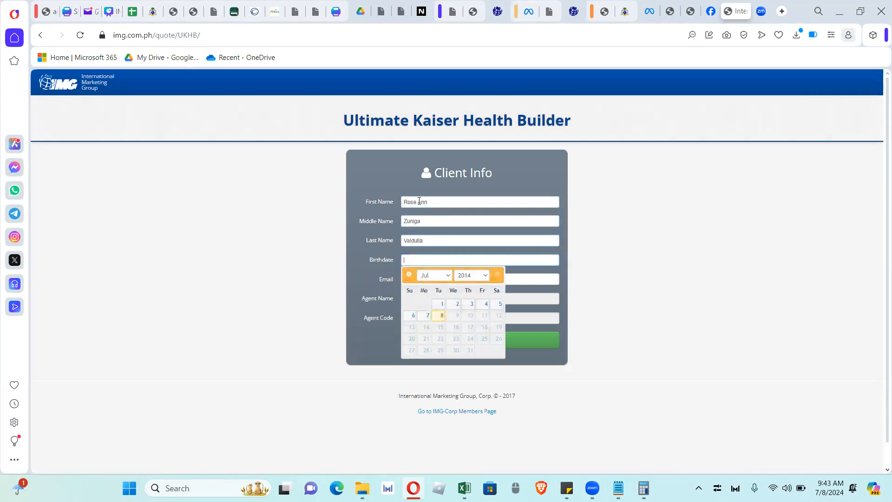
click(483, 275)
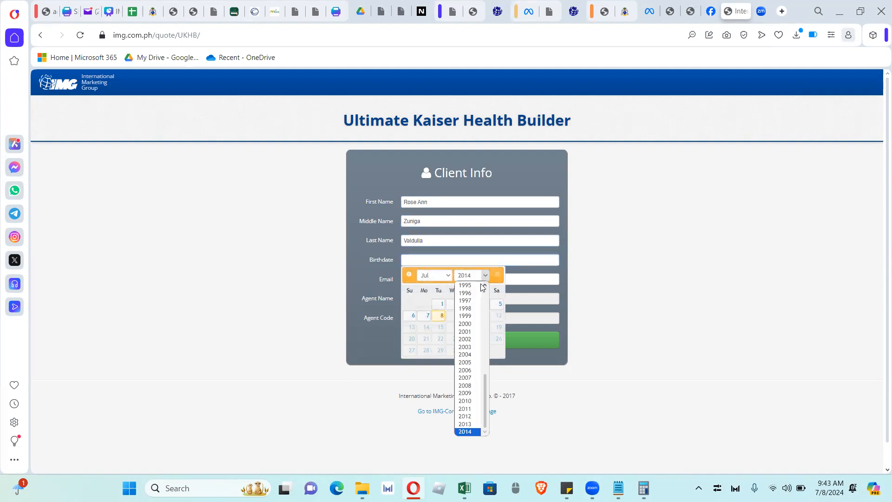
click(486, 304)
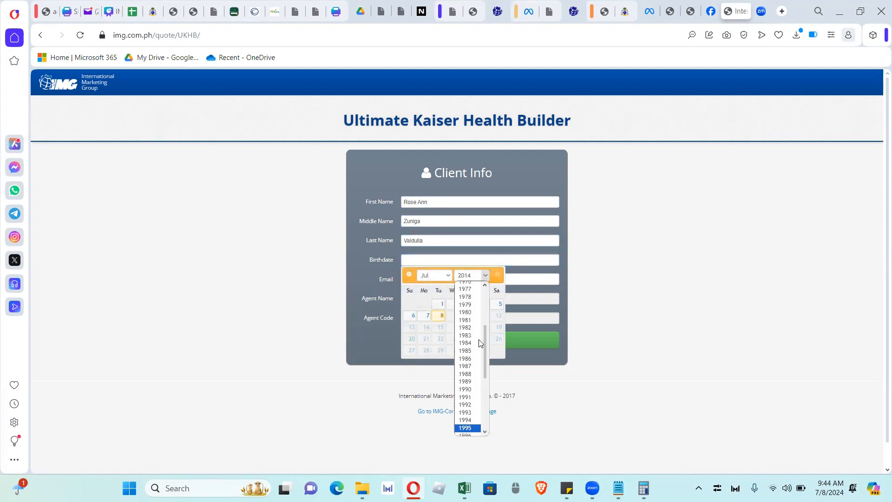
click(465, 359)
click(426, 274)
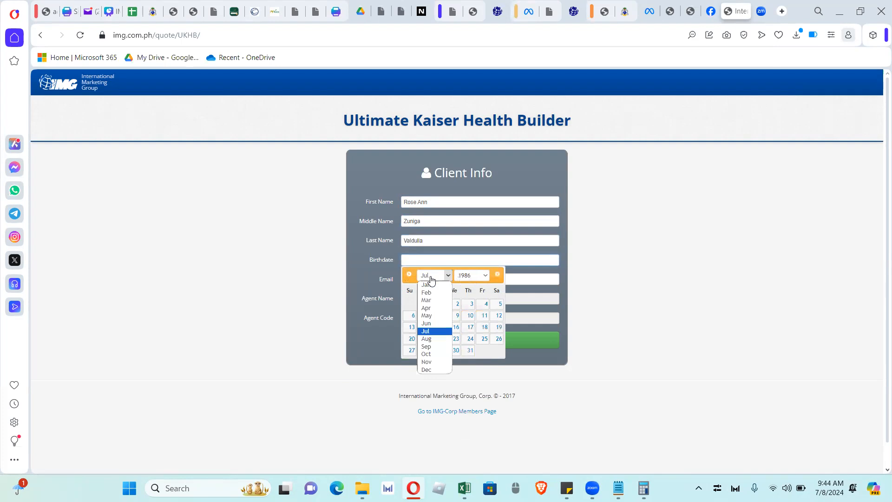
click(436, 339)
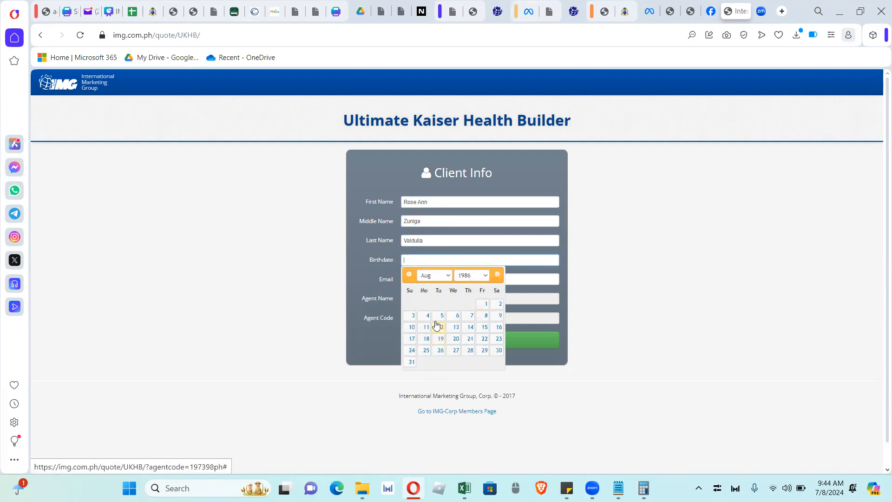
click(470, 315)
Fill in the client's e-mail from the suggestion and create the quote
click(464, 279)
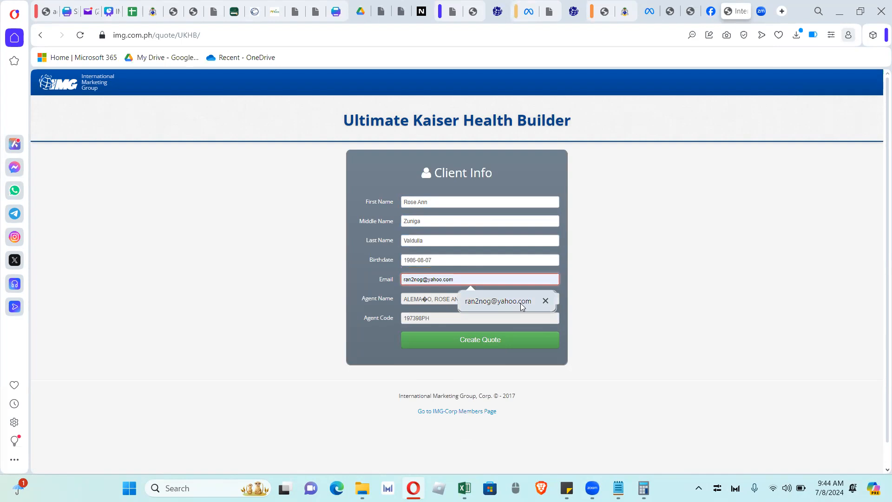
click(520, 303)
click(505, 348)
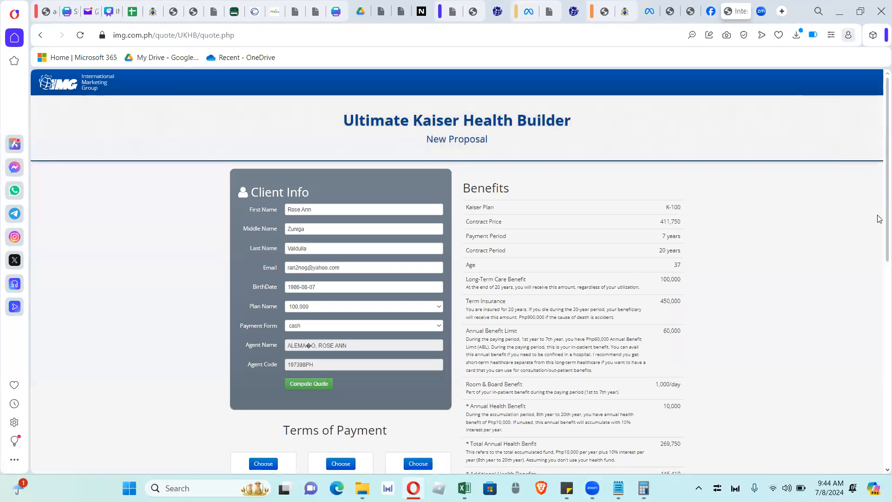
Switch the plan amount to 45,000, recompute, and review the lower Terms of Payment
scroll(879, 261, down, 5)
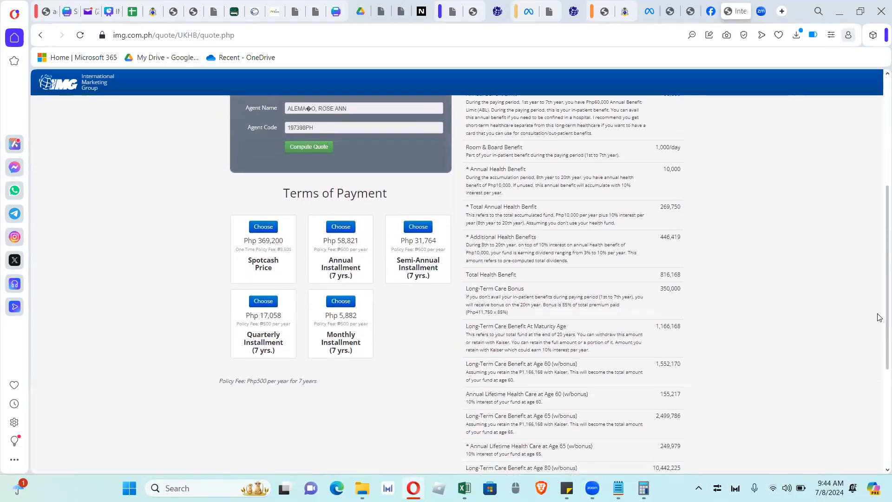
scroll(879, 317, up, 3)
scroll(880, 260, up, 2)
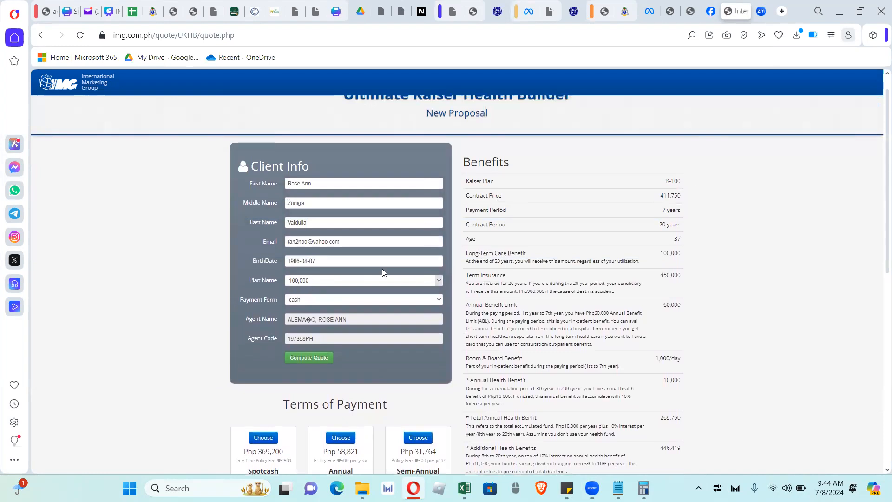
click(432, 282)
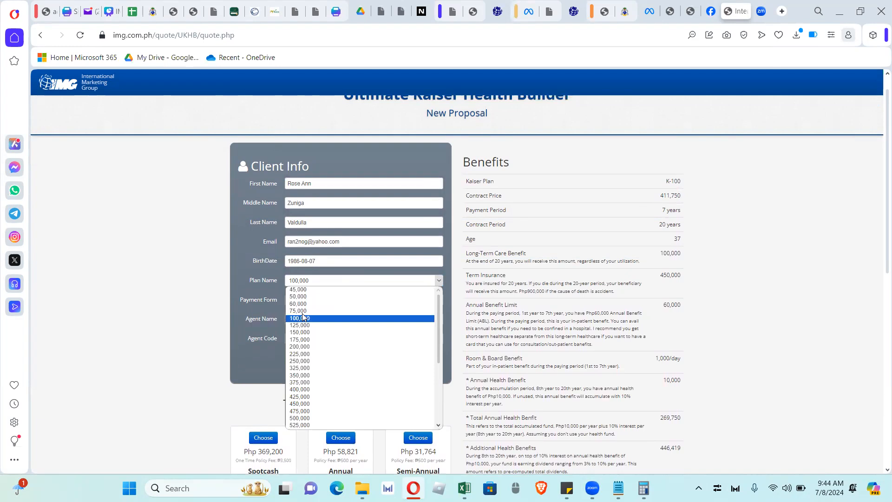
click(350, 290)
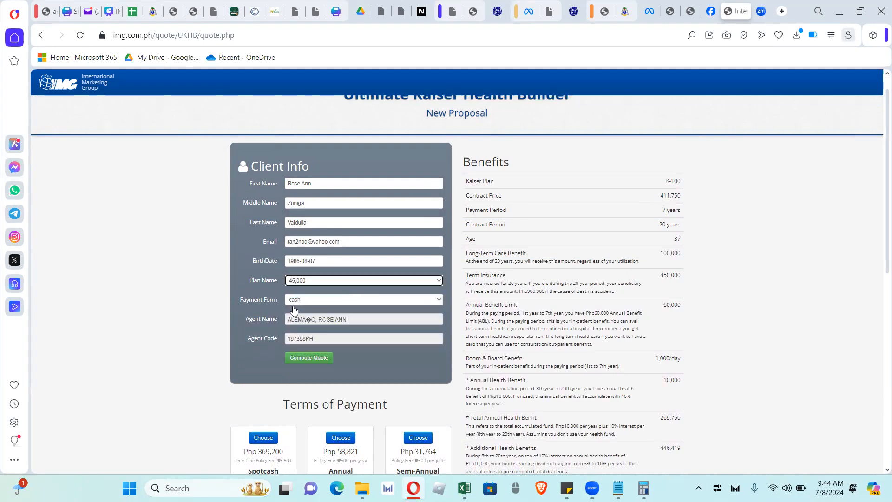
click(312, 365)
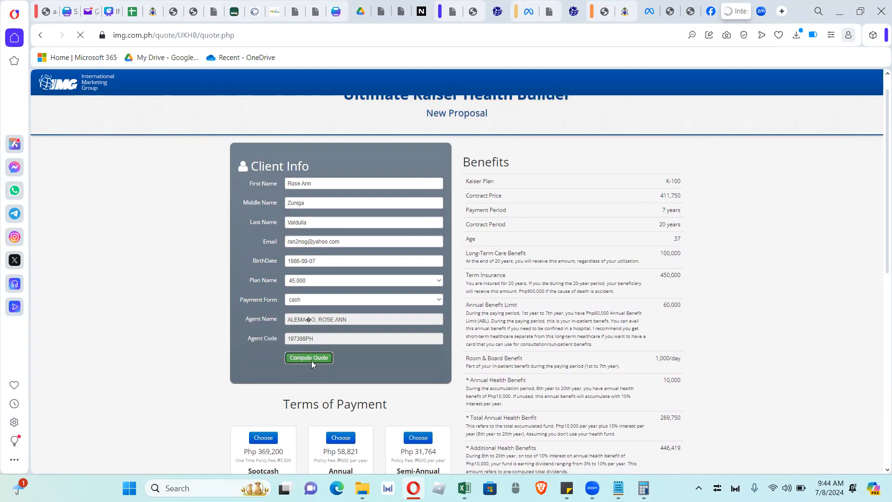
scroll(880, 182, down, 5)
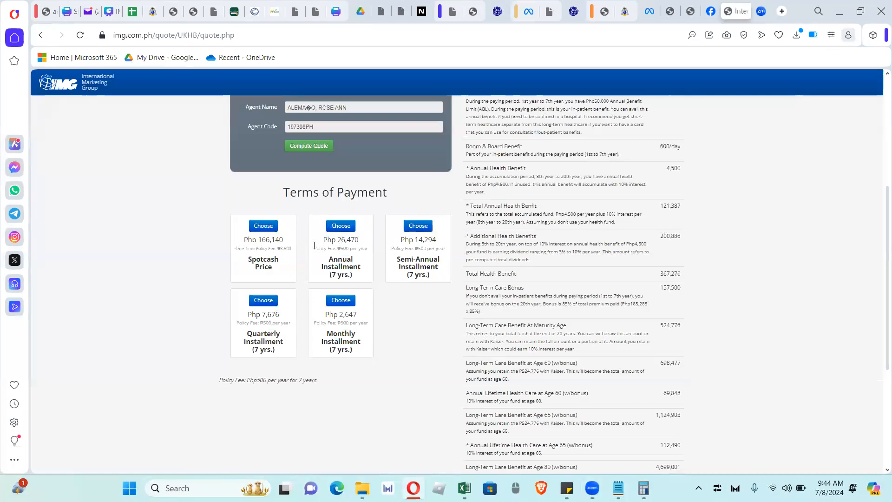
Choose Annual Installment and open the membership application at the Height field (5'5")
click(352, 226)
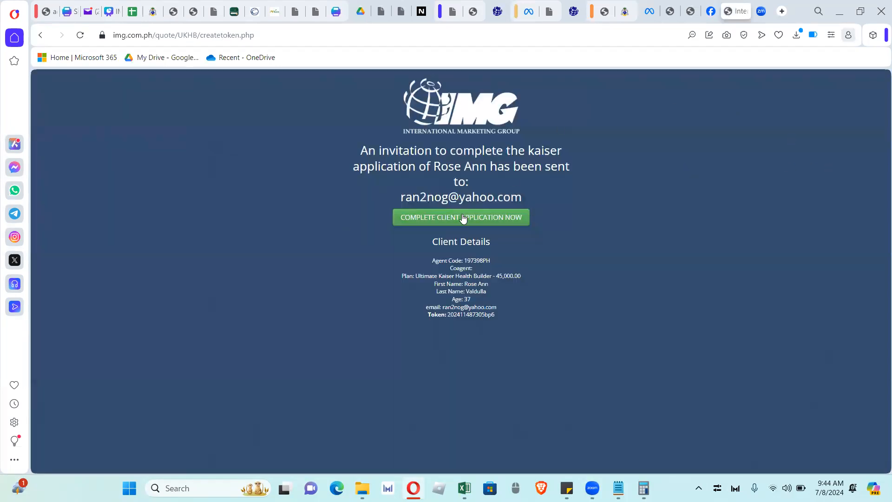
click(482, 218)
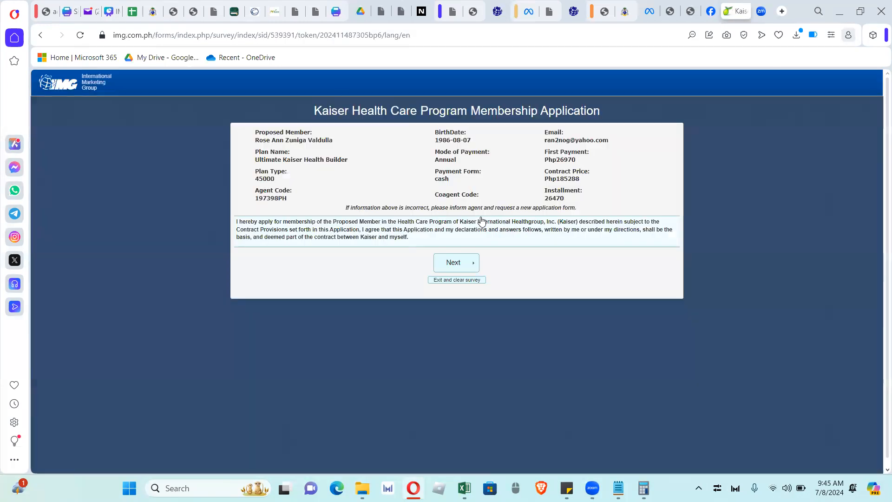
click(464, 265)
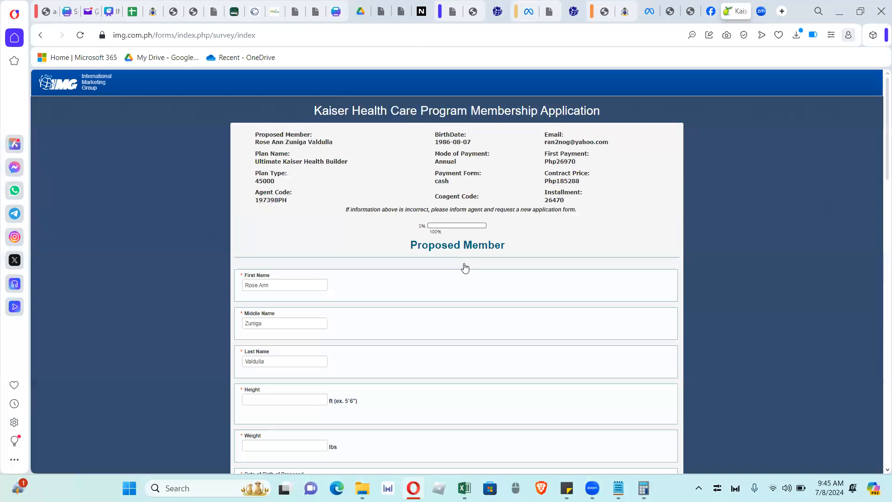
click(267, 398)
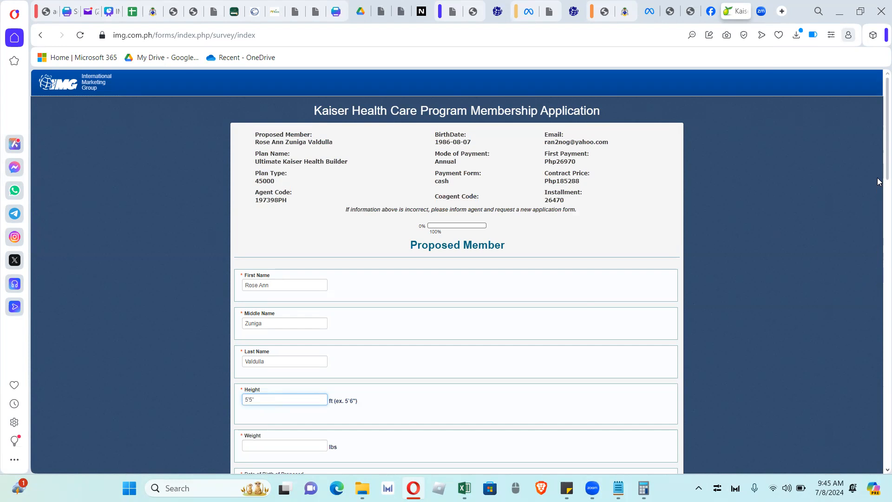
Enter the member's weight as 120 lbs
scroll(880, 215, down, 2)
click(319, 306)
text(120)
Set the proposed member's date of birth to 08-07-1986 in the calendar
click(333, 348)
click(309, 362)
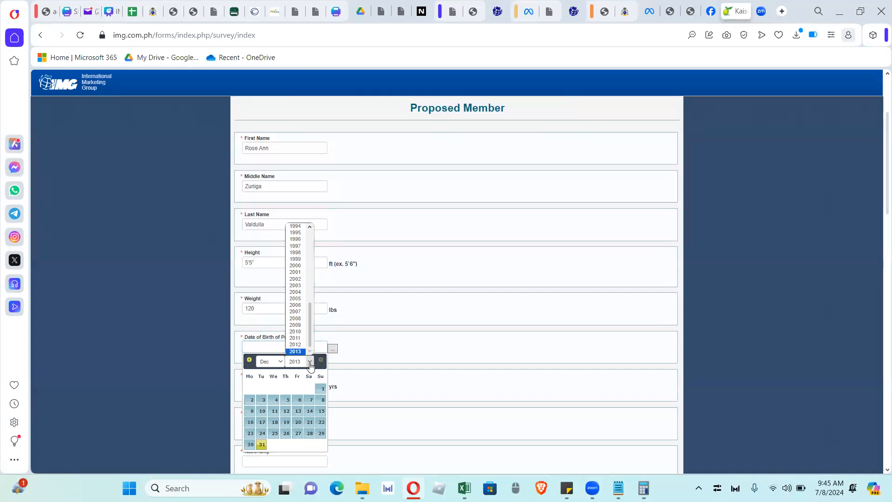
click(309, 244)
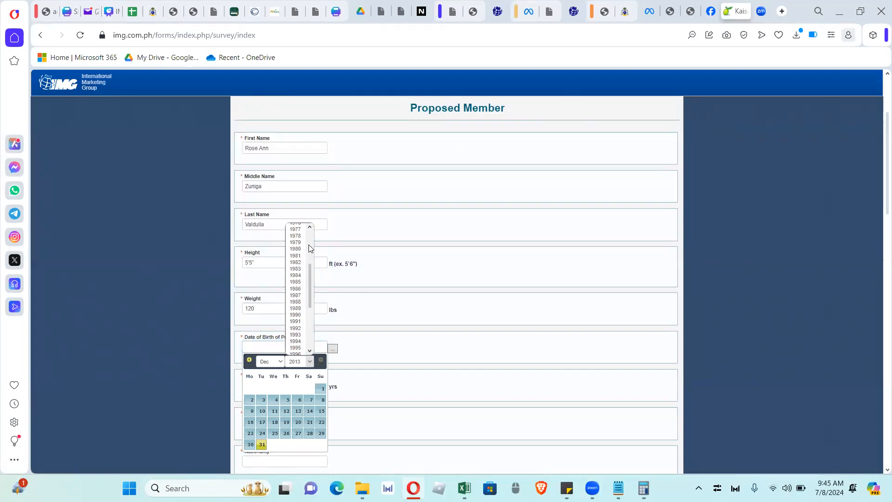
click(300, 289)
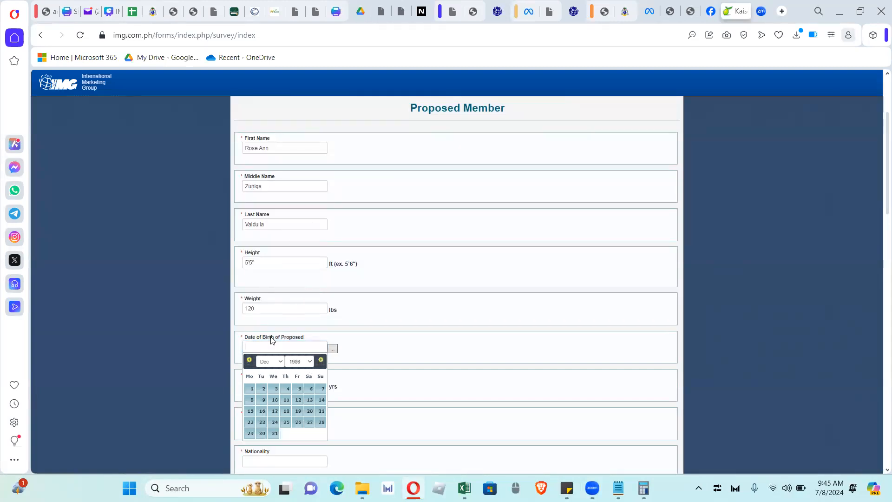
click(270, 361)
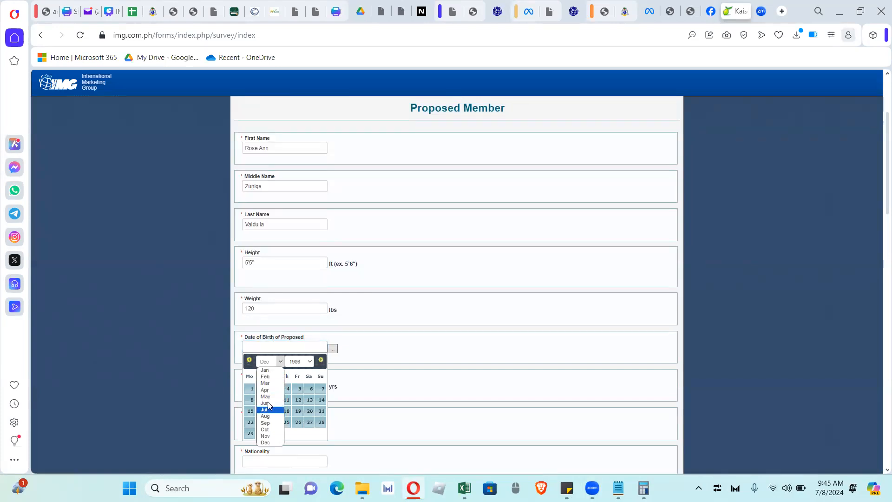
click(269, 417)
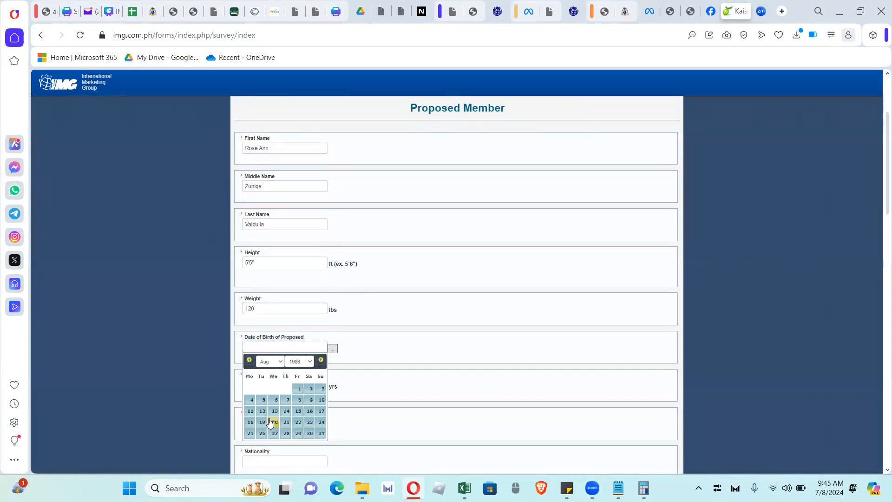
click(286, 400)
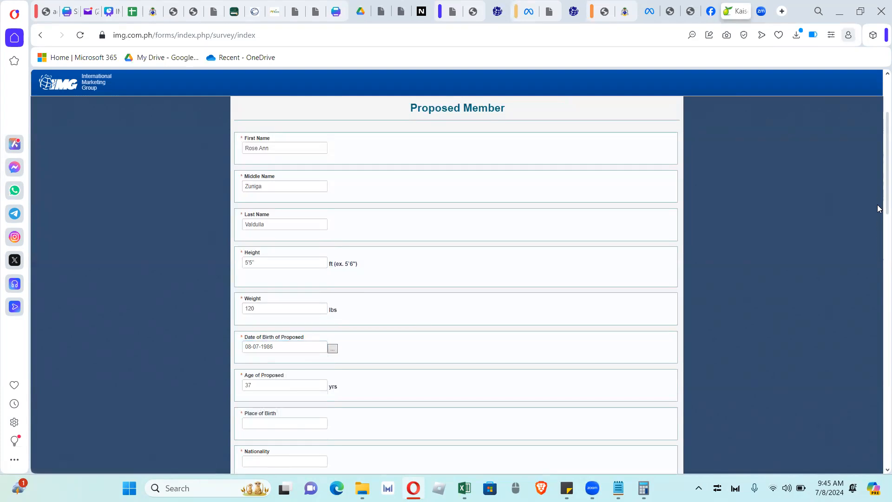
scroll(879, 256, down, 5)
Enter the place of birth, nationality Filipino, gender Female and civil status Single
click(270, 204)
text(San Mateo)
key(Tab)
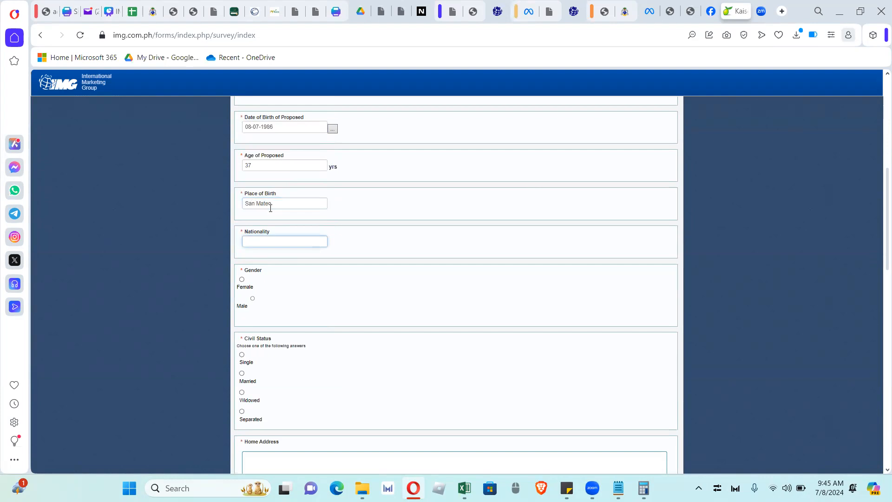
text(Filipino)
click(241, 279)
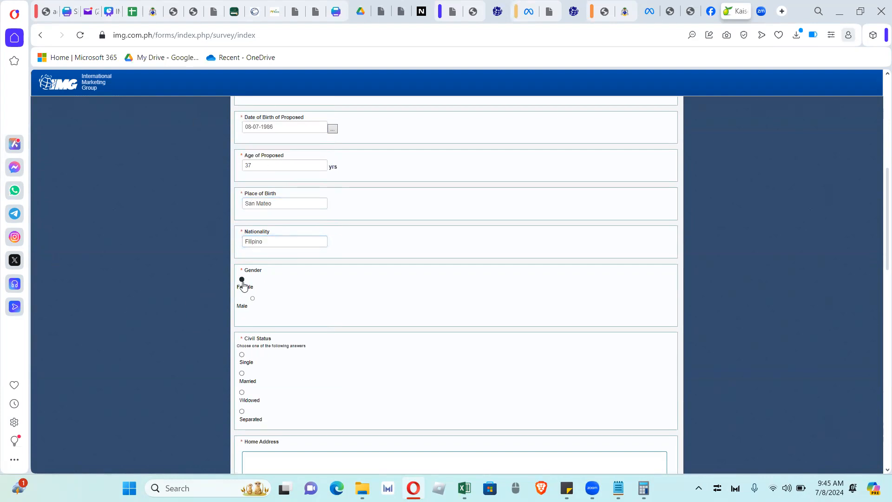
click(242, 355)
Fill in the home address, city, province and zip, with home country Philippines
scroll(878, 186, down, 5)
click(408, 261)
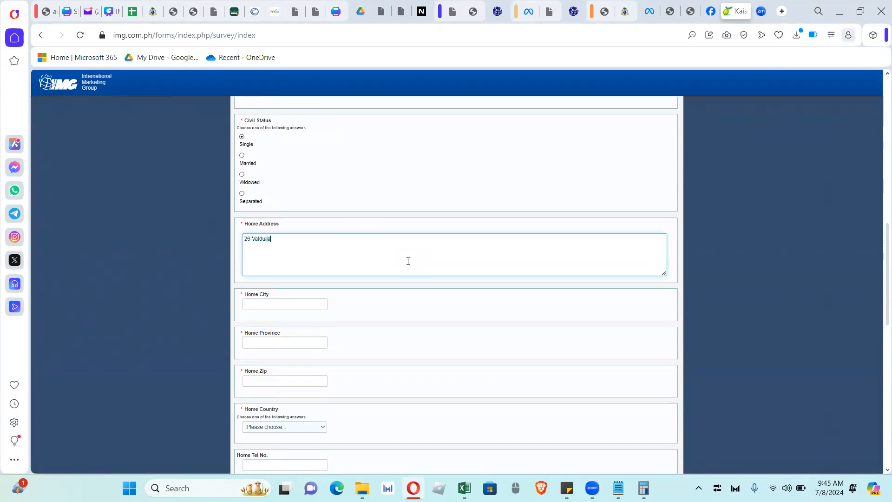
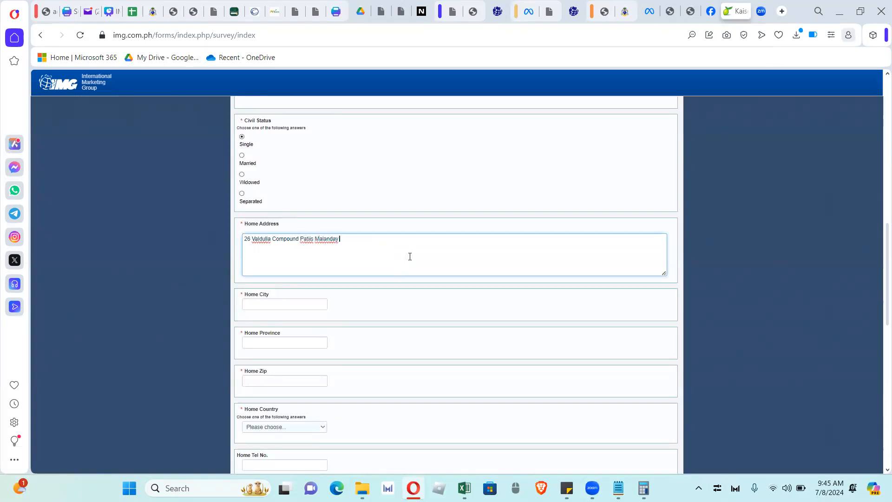
click(294, 304)
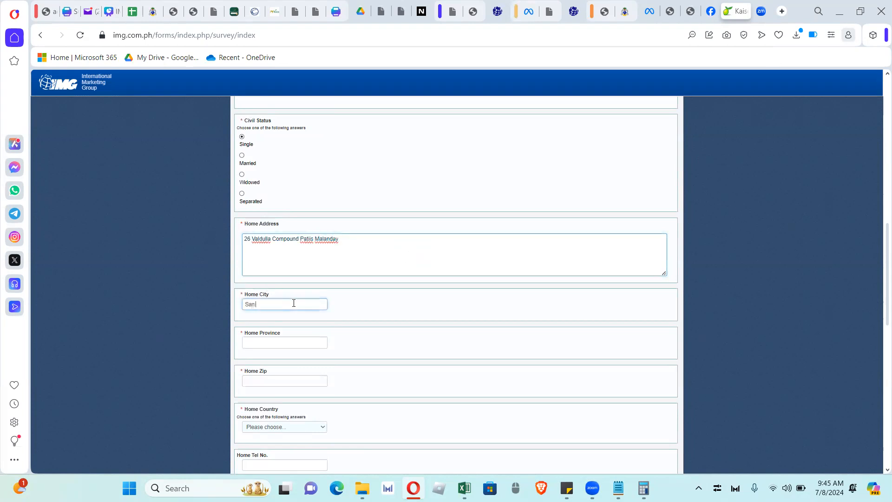
key(Tab)
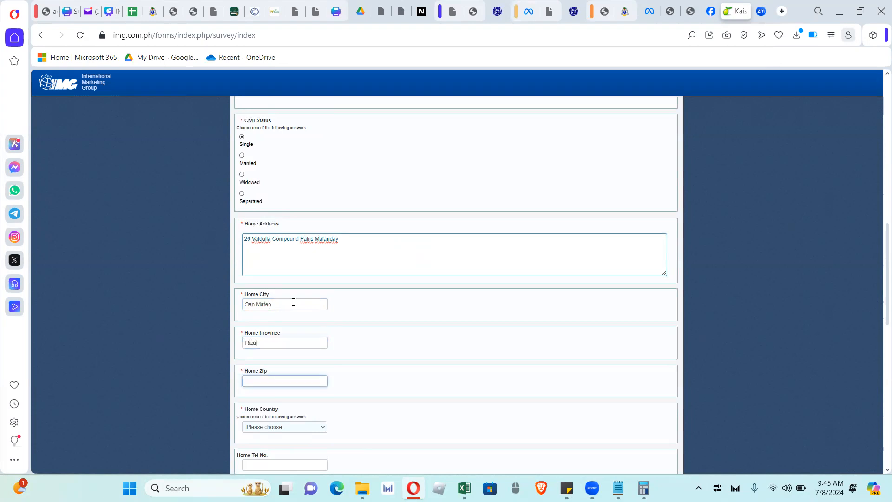
click(283, 427)
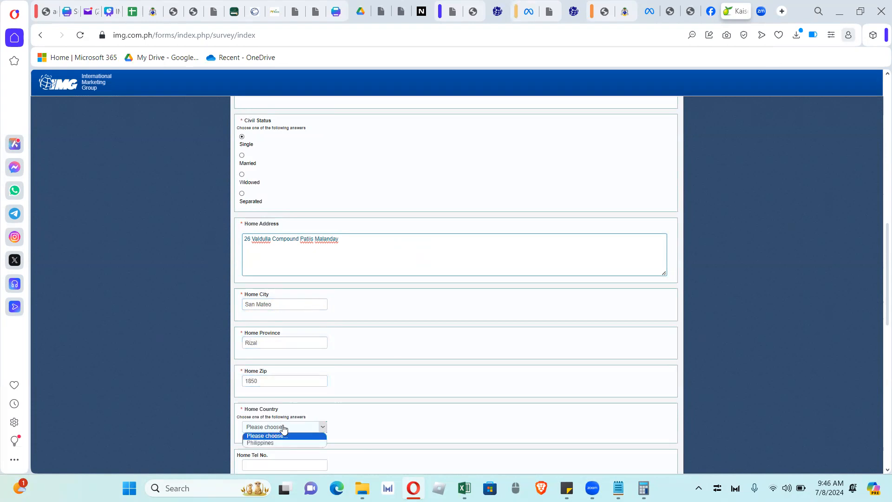
scroll(879, 248, down, 3)
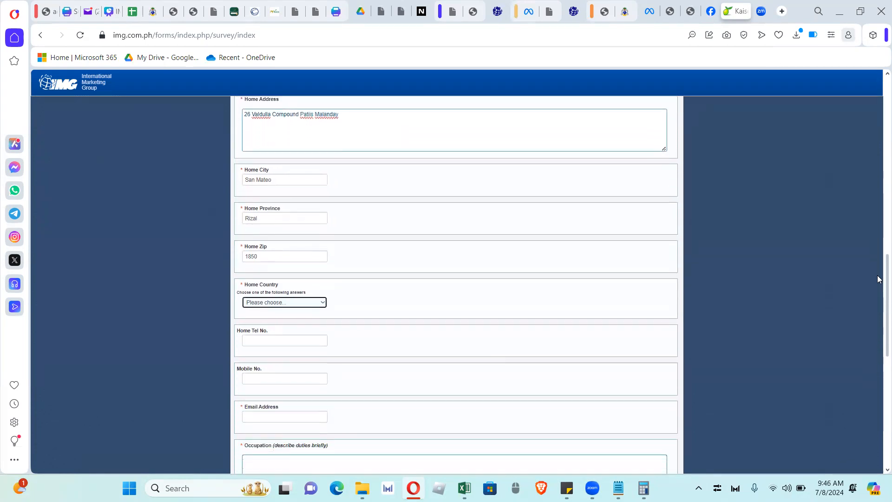
click(302, 303)
click(276, 317)
Enter the mobile number and e-mail address, correcting the e-mail domain
click(272, 338)
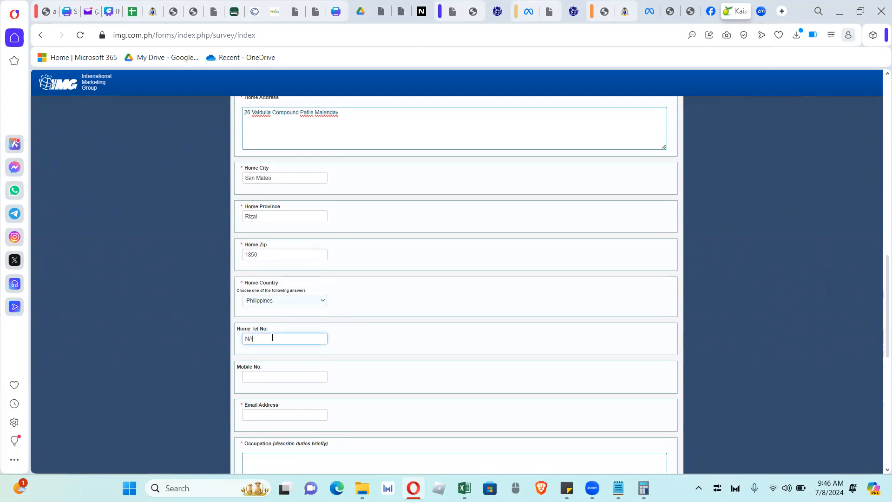
click(269, 374)
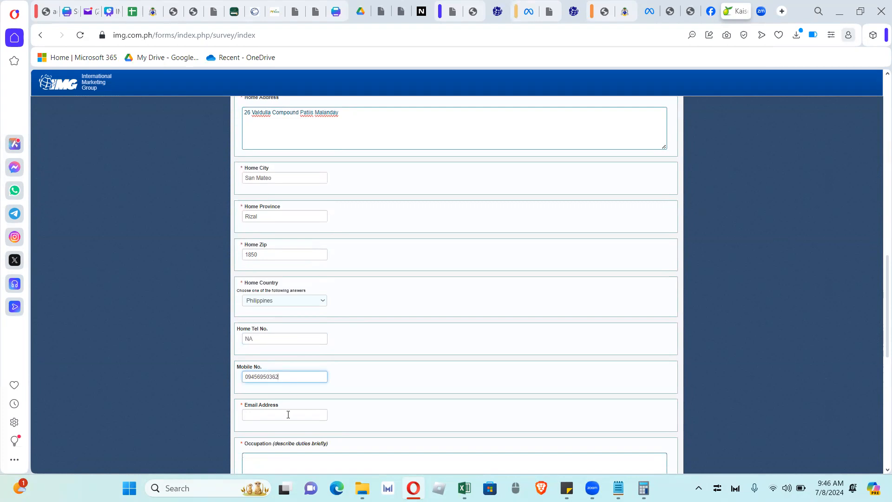
click(289, 415)
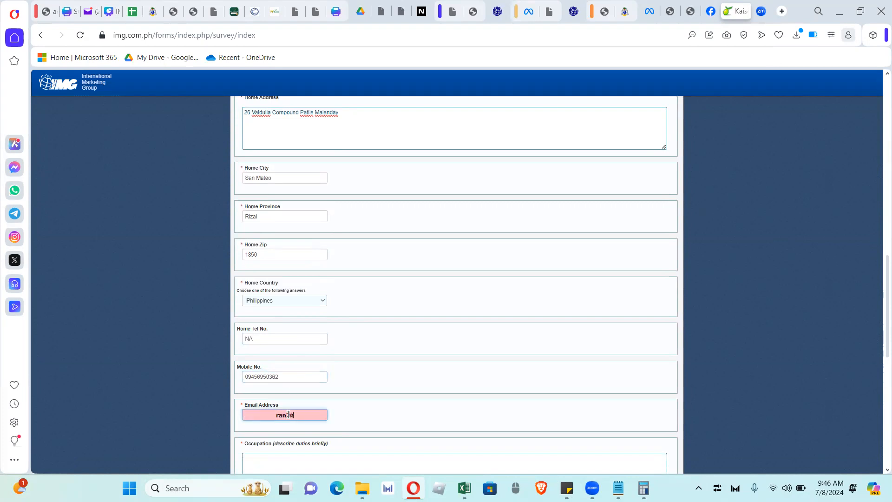
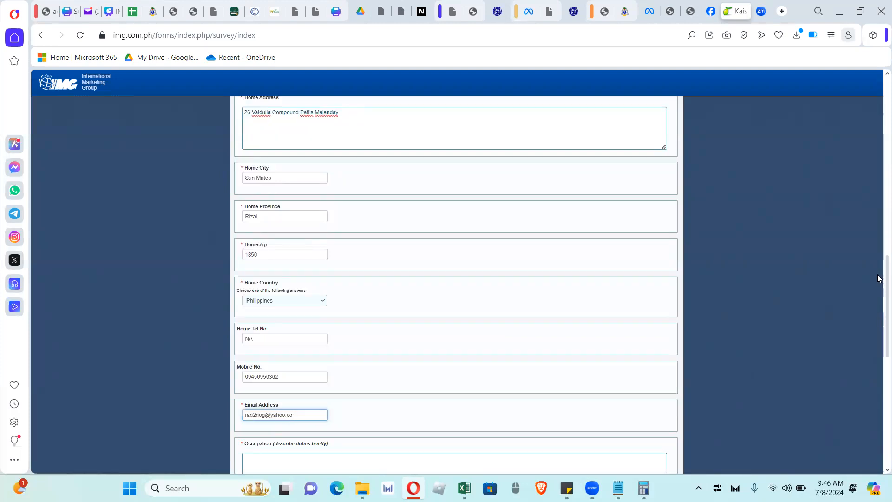
drag(879, 348, 879, 398)
click(437, 228)
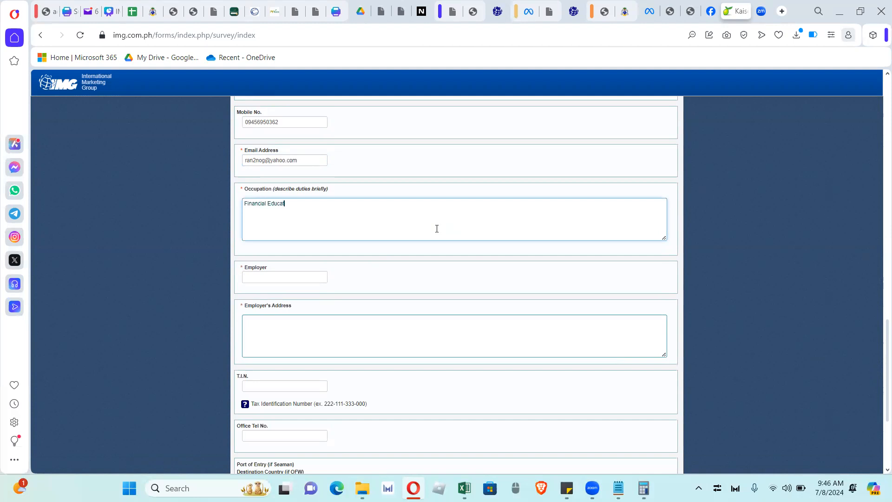
Enter employer IMG, employer address Makati City, Philippines, and the member's T.I.N
click(315, 278)
text(IMG)
click(307, 340)
text(Makati)
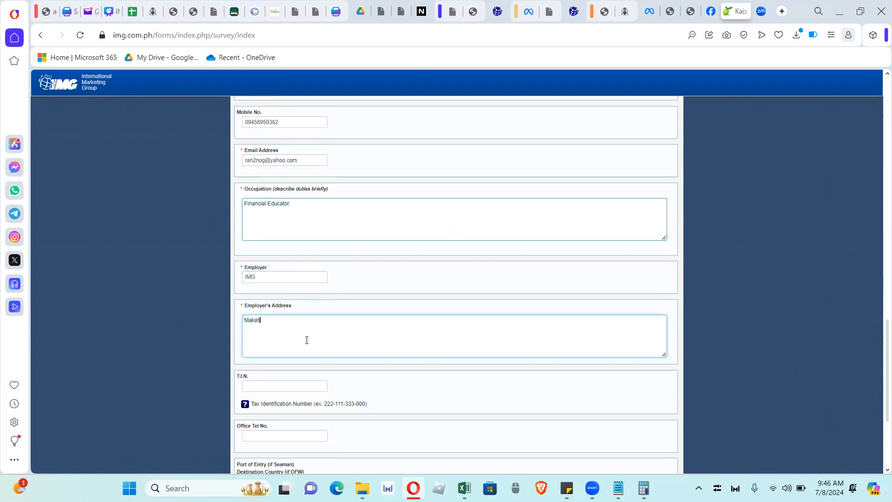
text( City, Fhilippines)
click(294, 390)
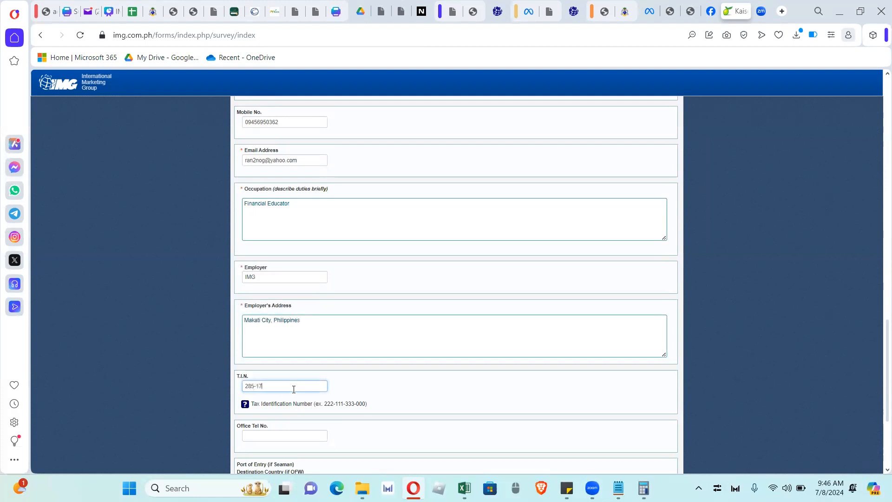
Set office phone to NA, Philhealth membership Yes, and Philhealth No. NA
scroll(879, 372, down, 3)
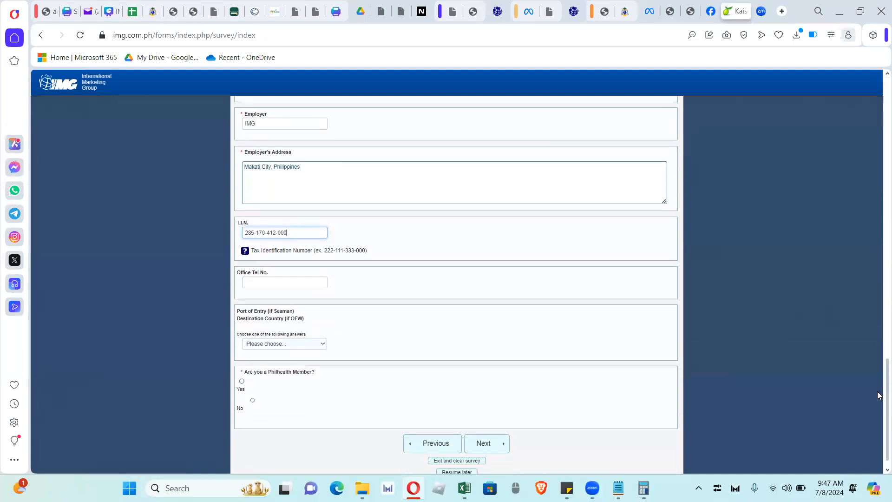
drag(878, 392, 878, 399)
click(314, 266)
text(NA)
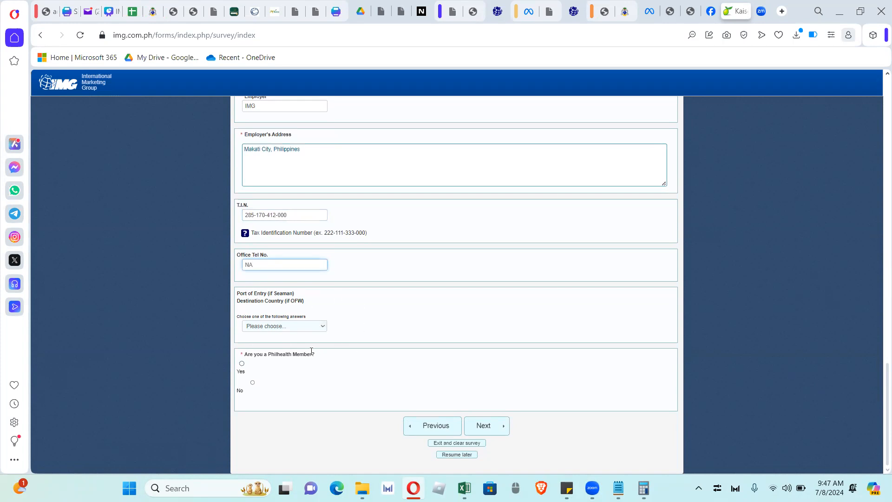
click(241, 364)
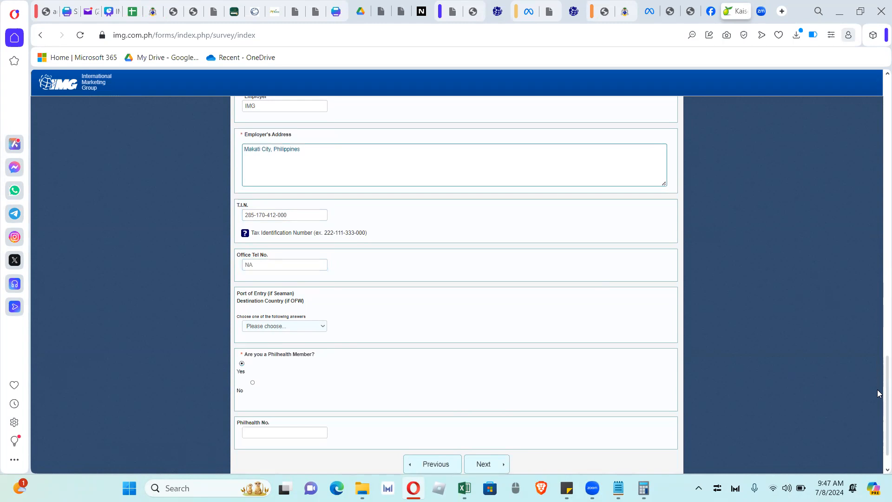
scroll(880, 409, down, 2)
text(NA)
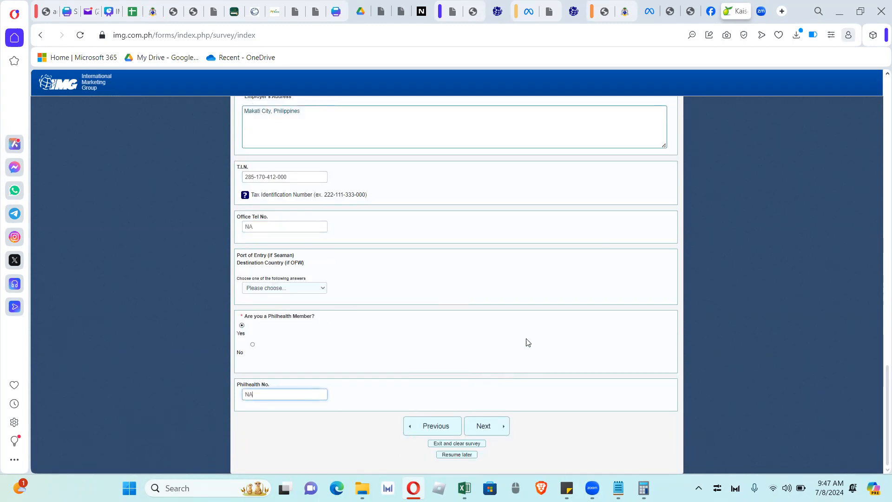
Continue to the beneficiaries page and enter the primary beneficiary's full name and age 15
click(489, 426)
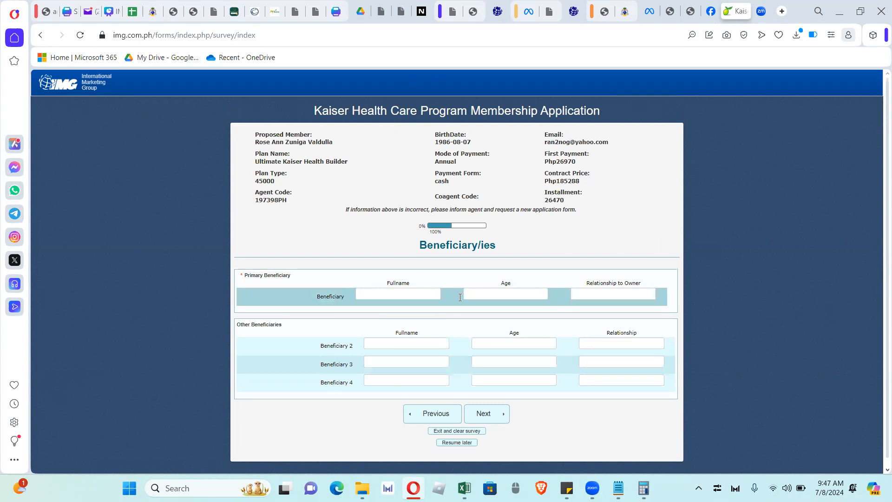
click(418, 296)
key(Tab)
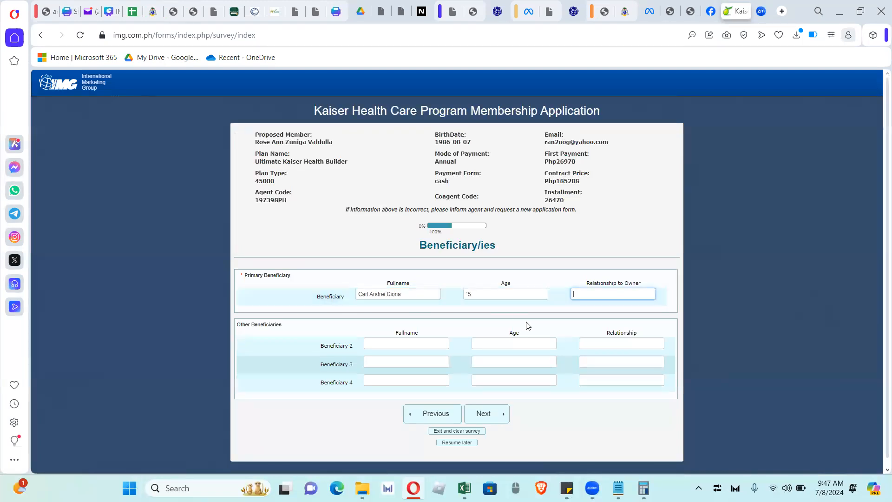
click(483, 291)
Set the primary's relationship to Son and add the father, aged 67, as Beneficiary 2
key(Tab)
text(Son)
key(Tab)
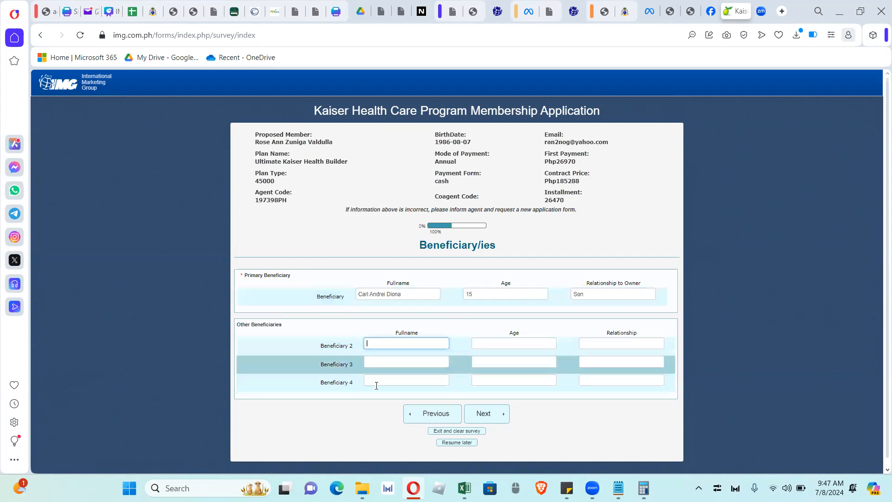
key(Tab)
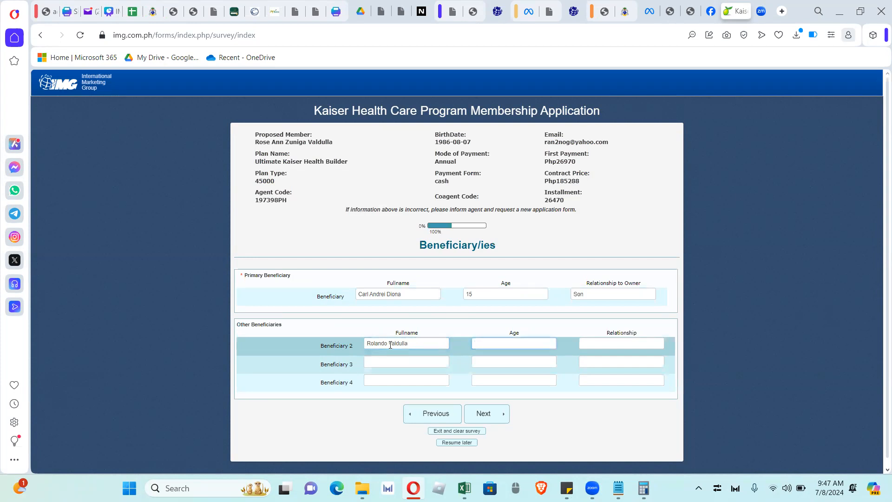
text(67)
key(Tab)
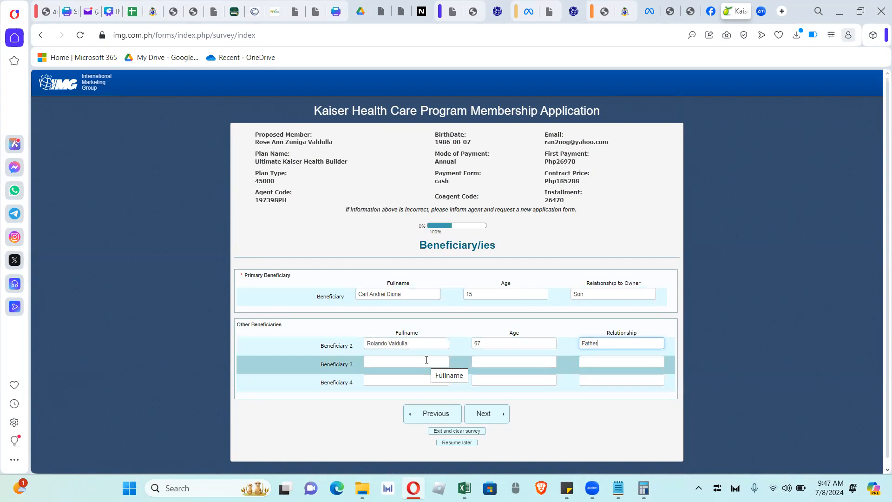
click(878, 313)
Answer no to the consultation, hospitalization, HIV, diagnostic test and recent symptoms questions
click(491, 418)
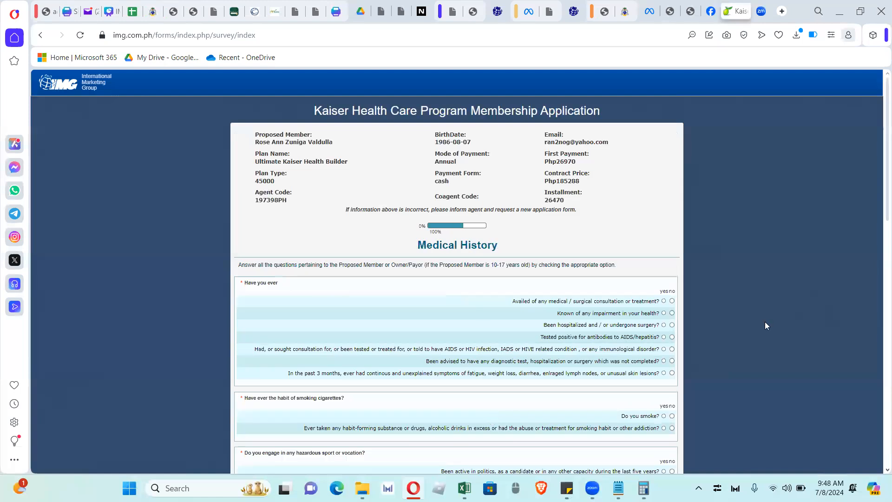
click(672, 301)
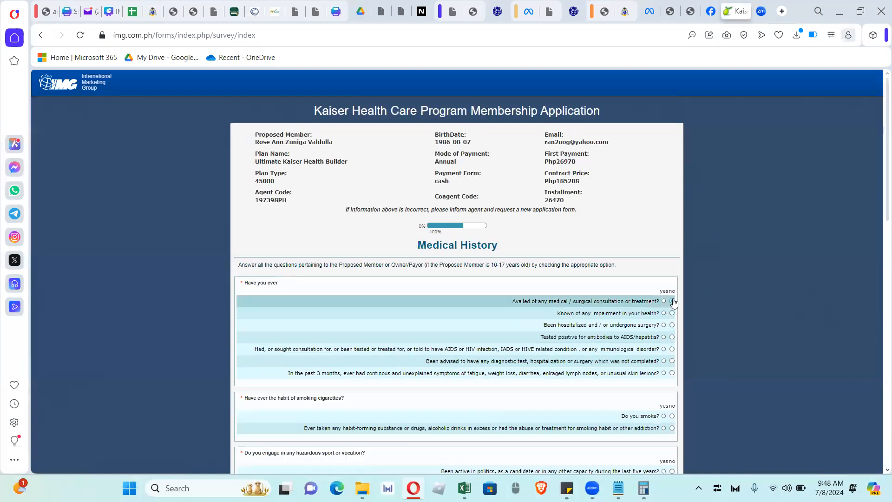
click(672, 325)
click(672, 349)
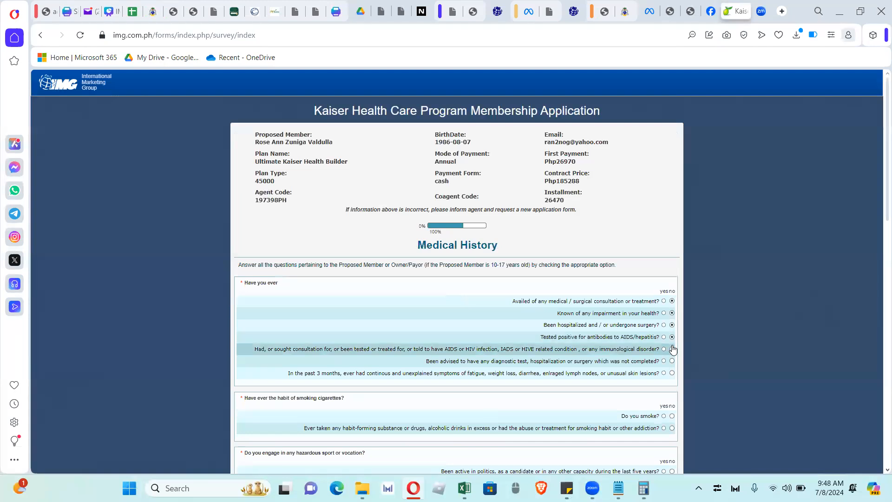
click(672, 361)
click(672, 373)
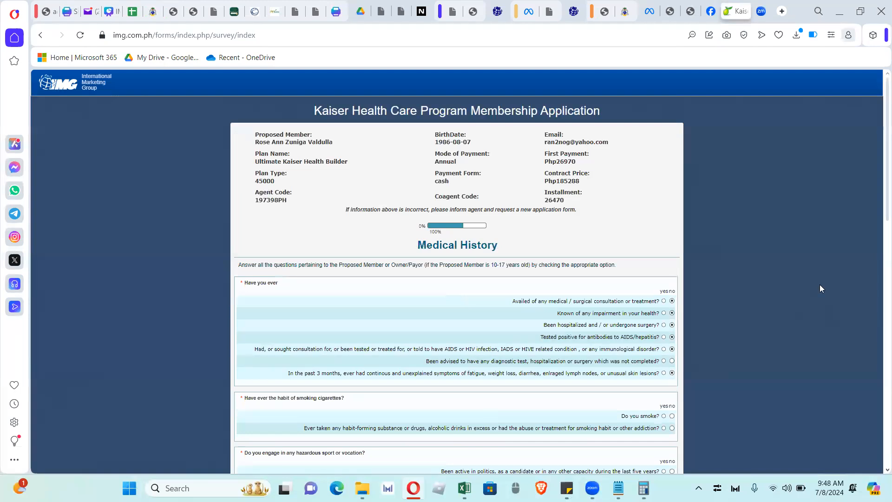
scroll(880, 274, down, 3)
scroll(879, 274, down, 2)
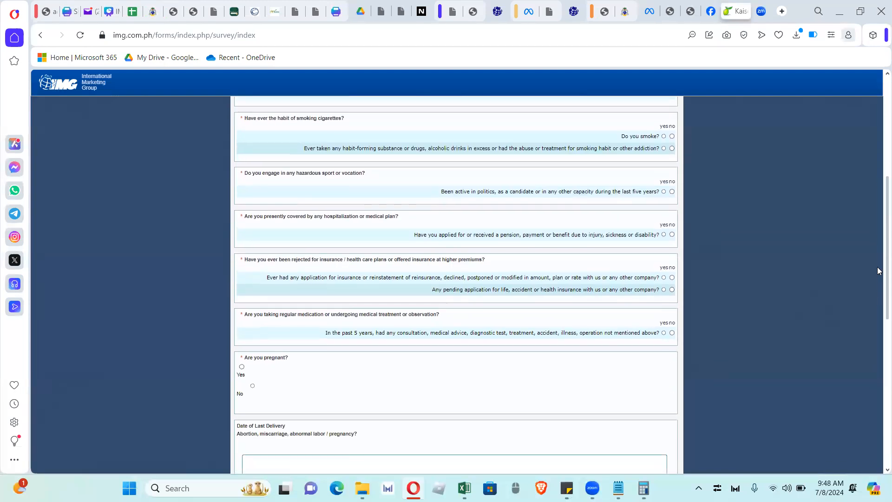
scroll(880, 274, up, 1)
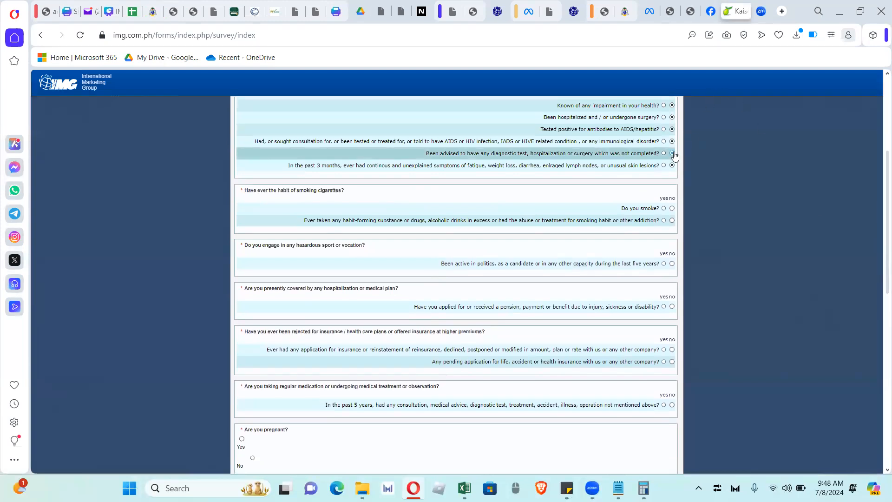
Answer no to smoking, substances, politics, pension, and declined or pending insurance questions
click(672, 208)
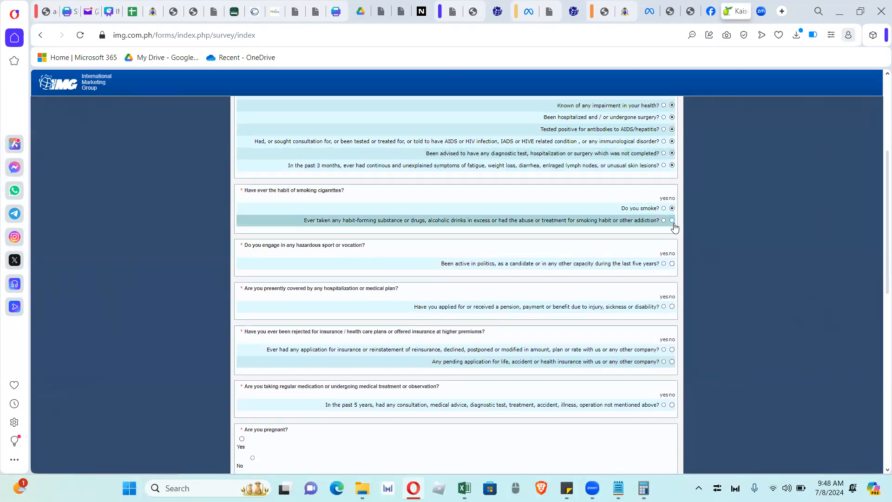
click(672, 220)
click(672, 264)
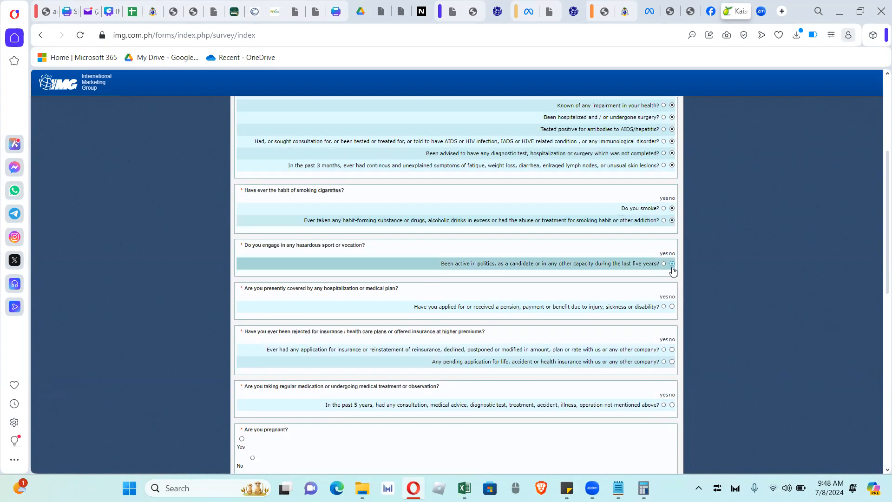
click(672, 307)
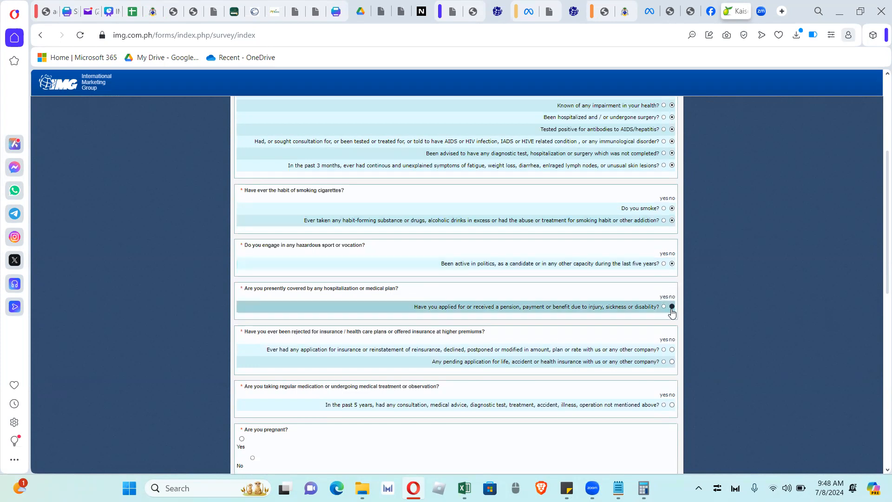
click(672, 361)
click(672, 405)
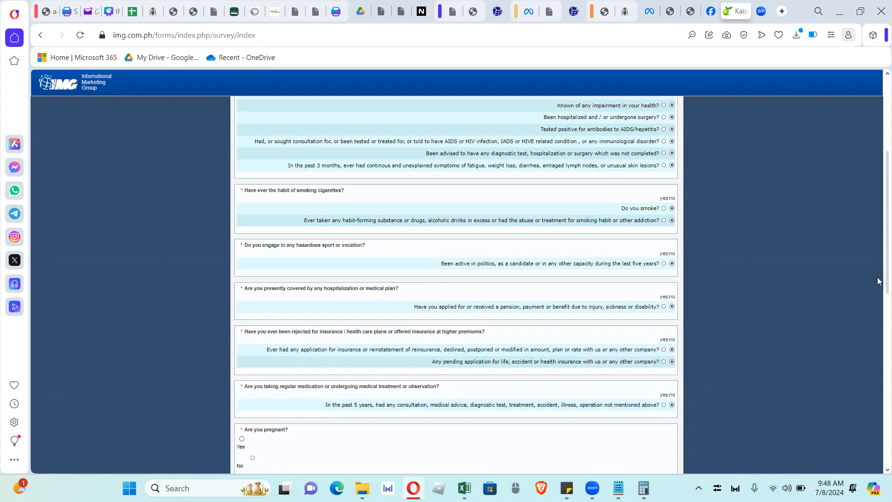
Answer No to pregnancy, NA for last delivery, and no to the For Women Only questions
drag(887, 281, 887, 352)
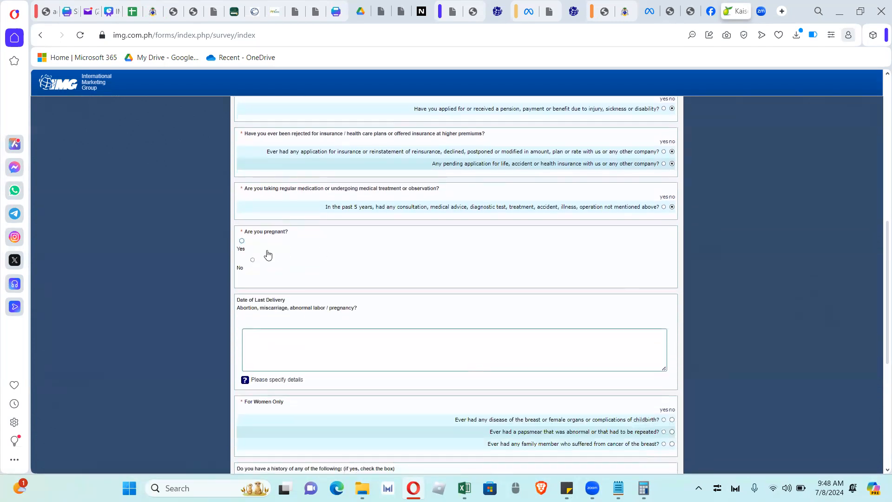
click(253, 260)
click(324, 347)
text(NA)
scroll(880, 361, down, 5)
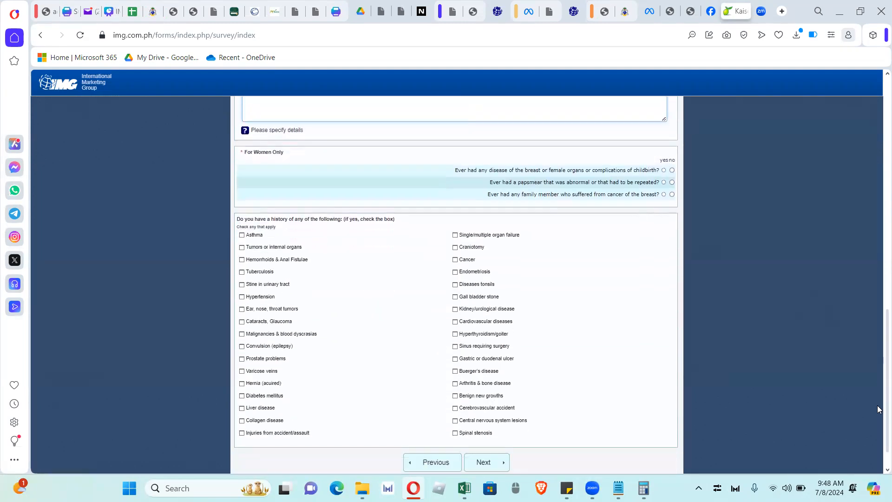
click(672, 171)
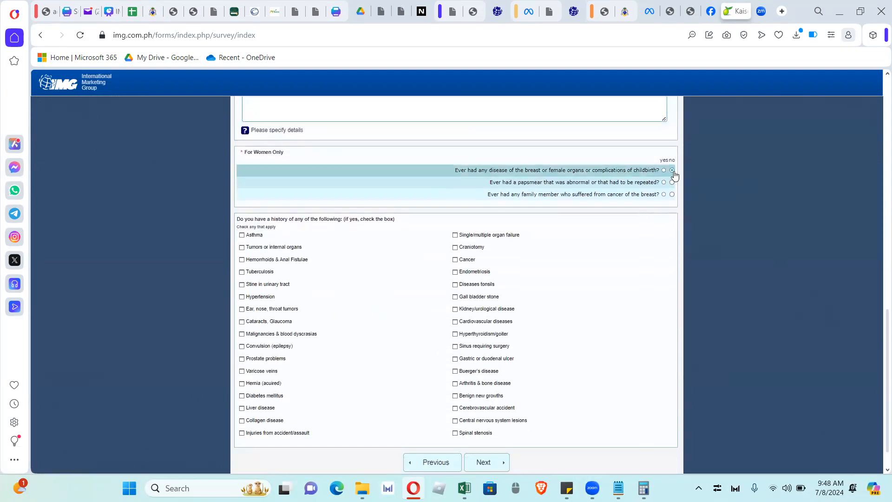
click(672, 182)
click(672, 194)
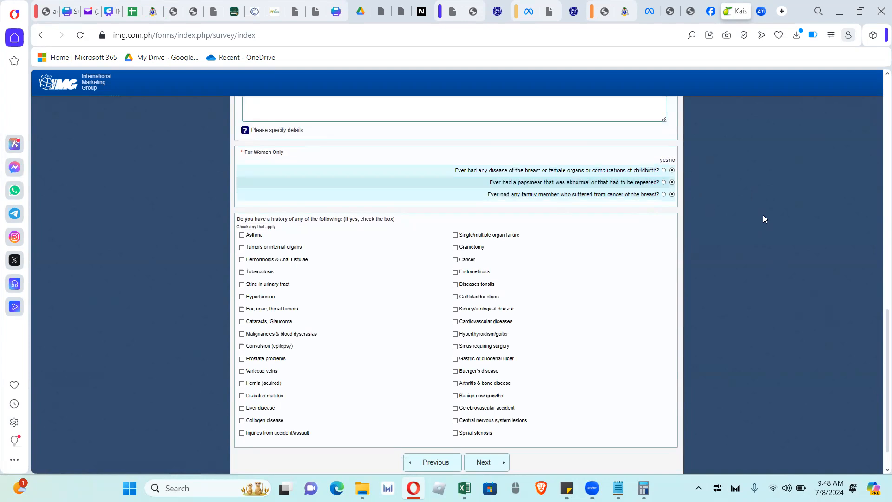
scroll(878, 357, down, 1)
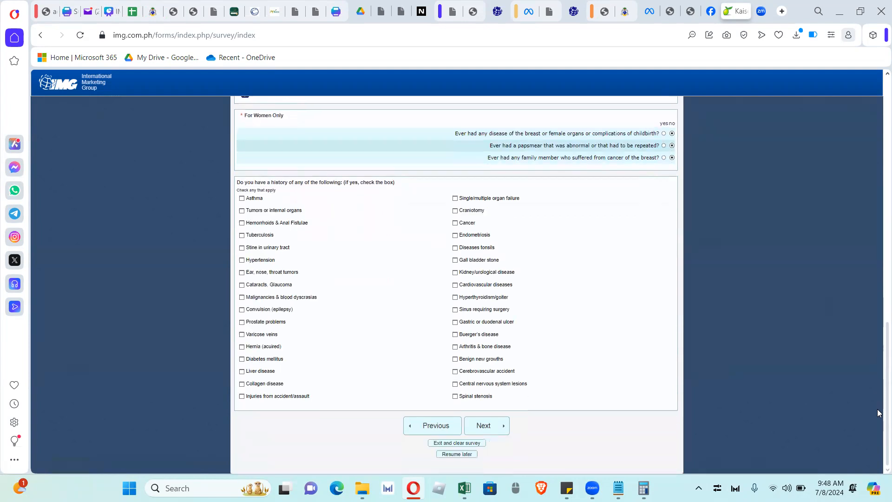
Continue to Medical Information and enter NA for the physician and reason of last consultation
click(494, 427)
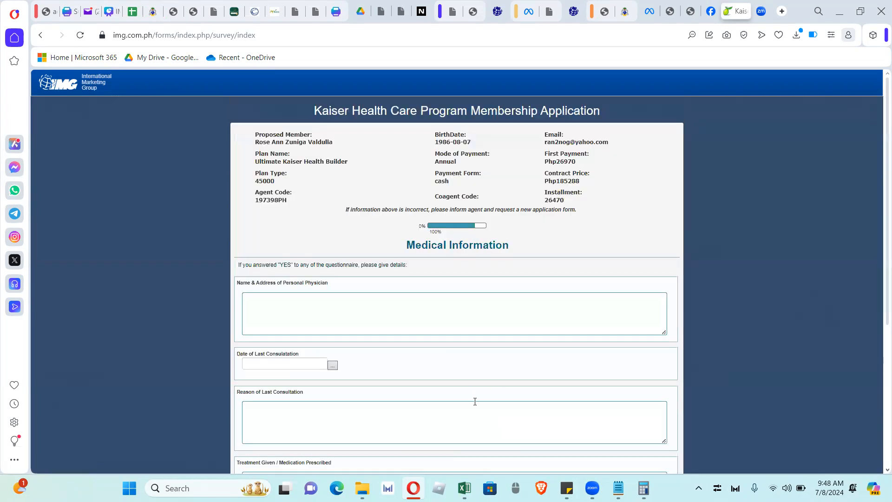
click(364, 324)
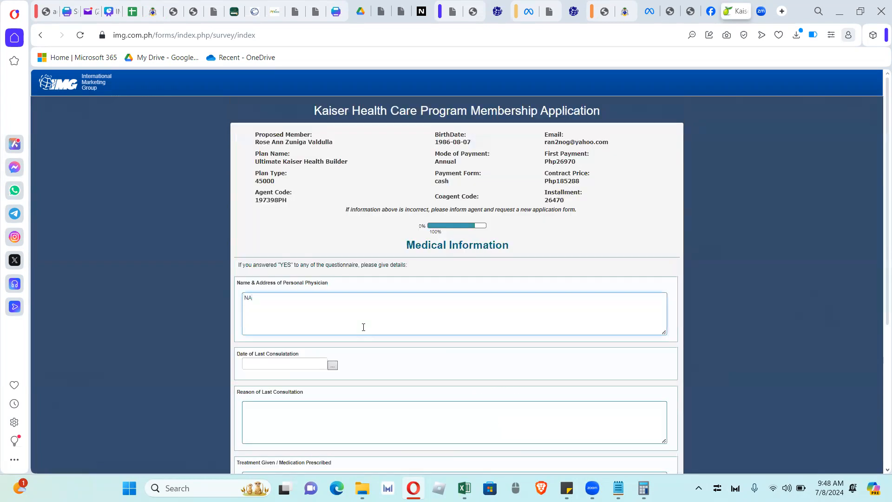
click(296, 415)
text(NA)
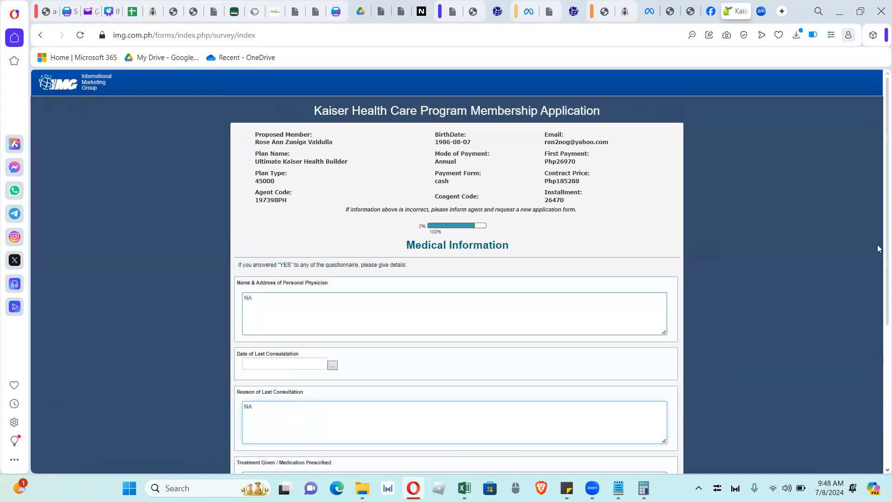
scroll(880, 325, down, 5)
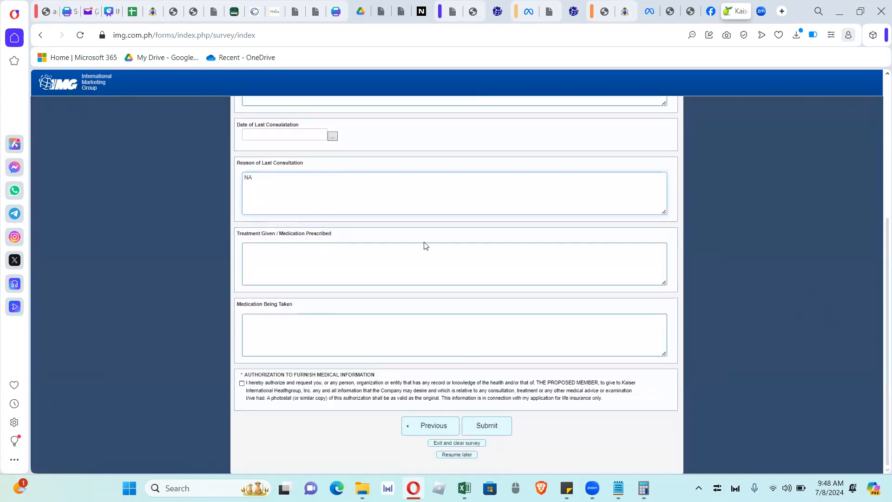
Enter NA for treatment and medication, authorize medical information release, and submit
click(366, 275)
text(NA)
click(394, 342)
text(NA)
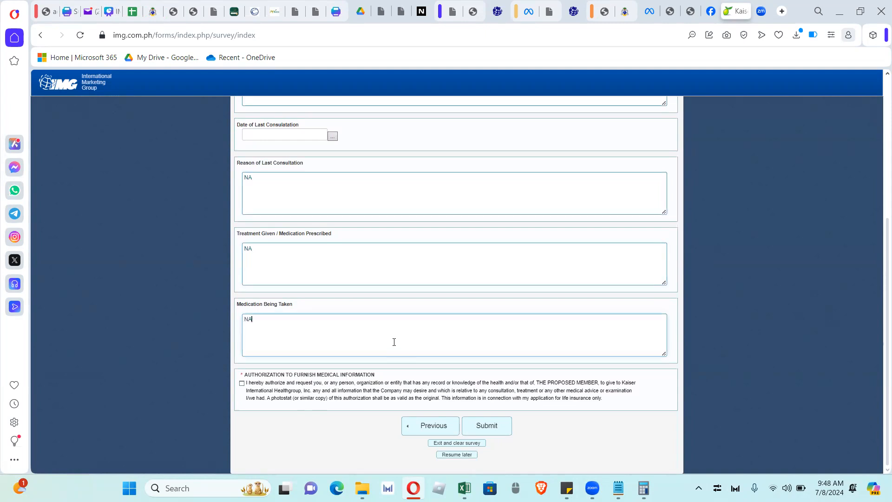
click(243, 384)
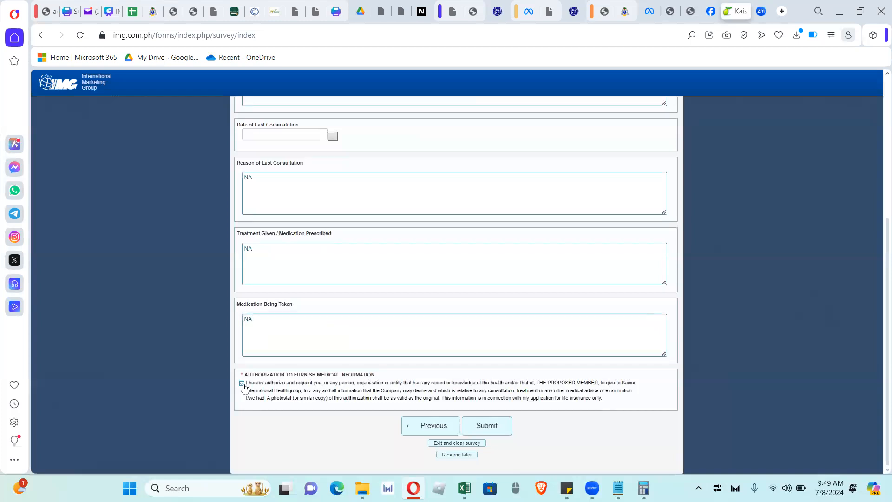
click(501, 423)
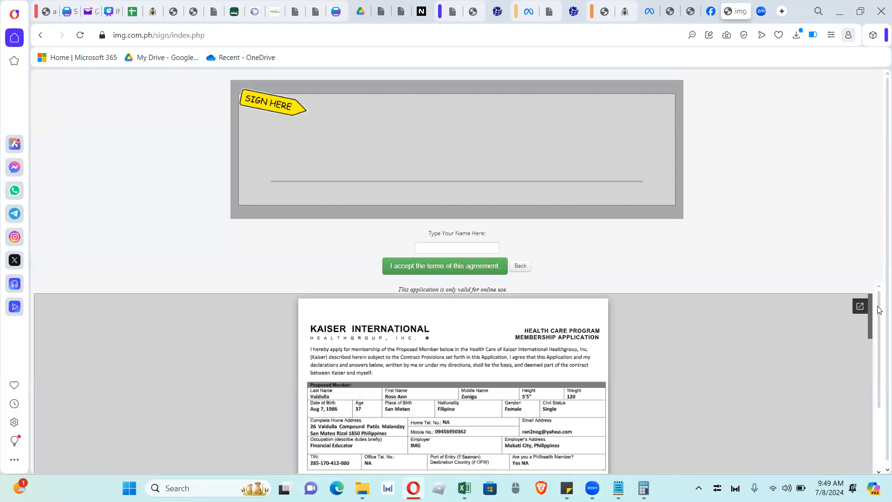
Fill the Type Your Name Here field with the suggested proposed member's name
scroll(877, 330, down, 3)
drag(874, 389, 863, 279)
click(445, 249)
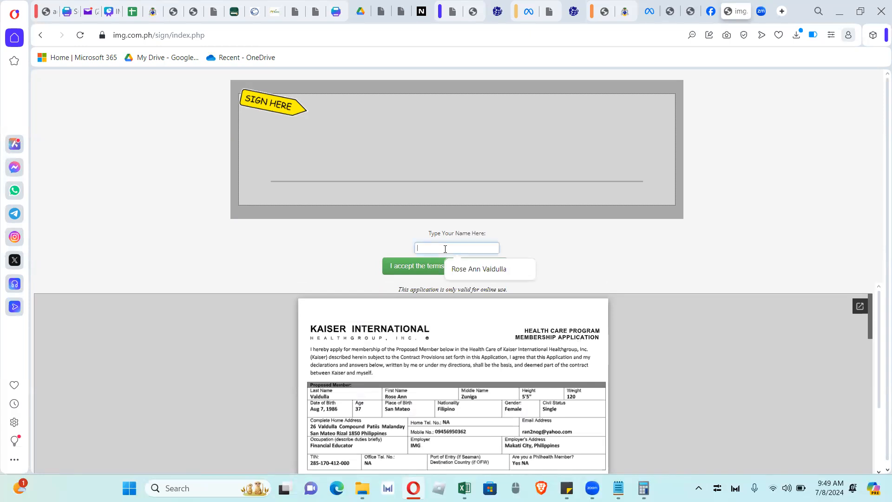
click(495, 269)
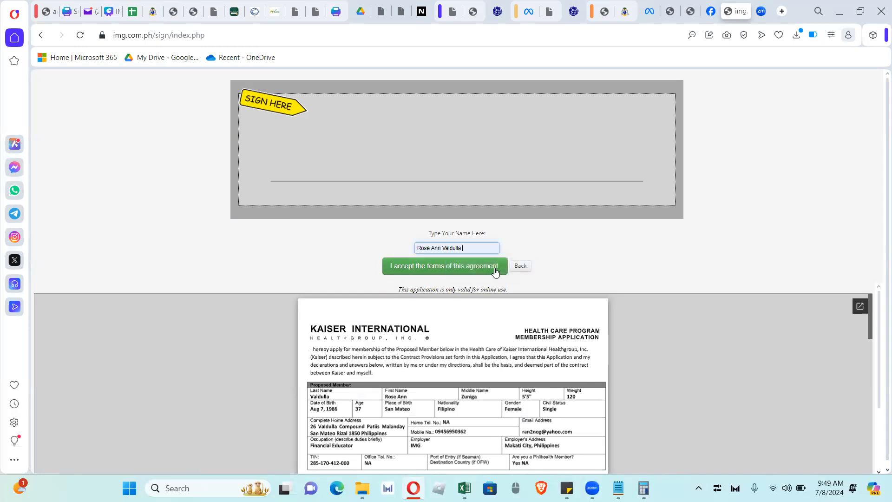
Draw a handwritten signature on the signing line, redo the bad stroke, and submit it
drag(418, 150, 402, 197)
drag(487, 167, 488, 168)
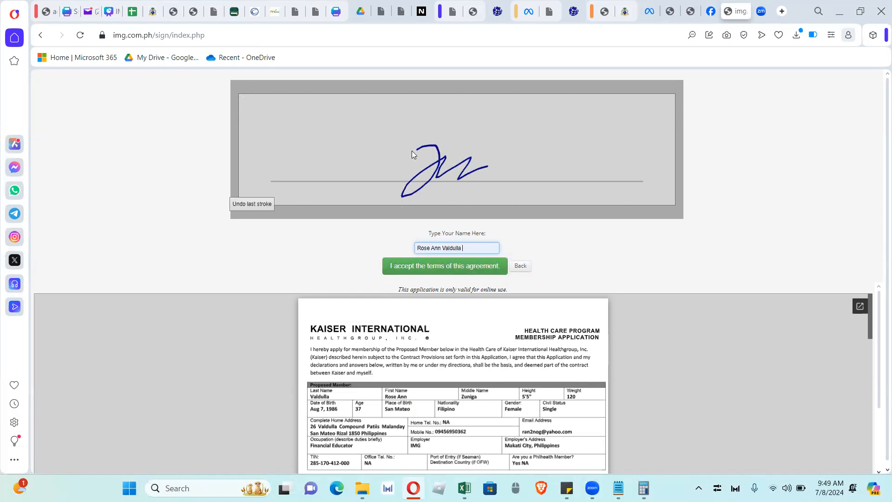
click(252, 206)
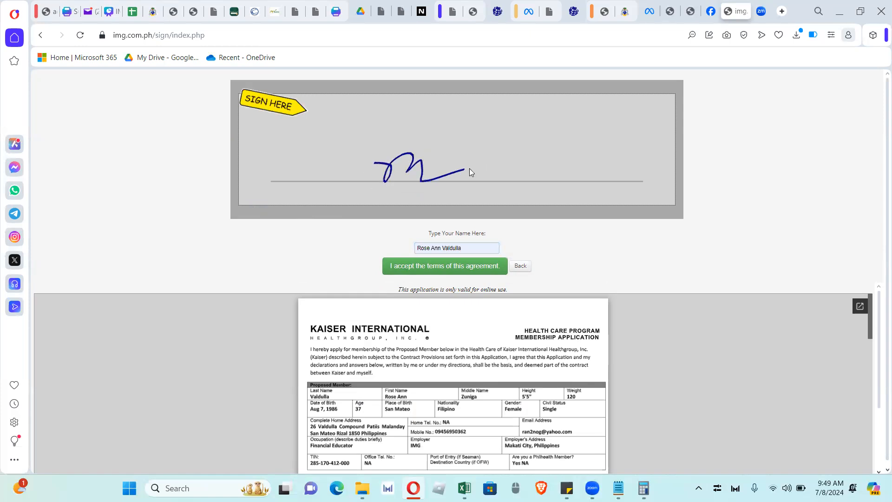
drag(470, 169, 469, 170)
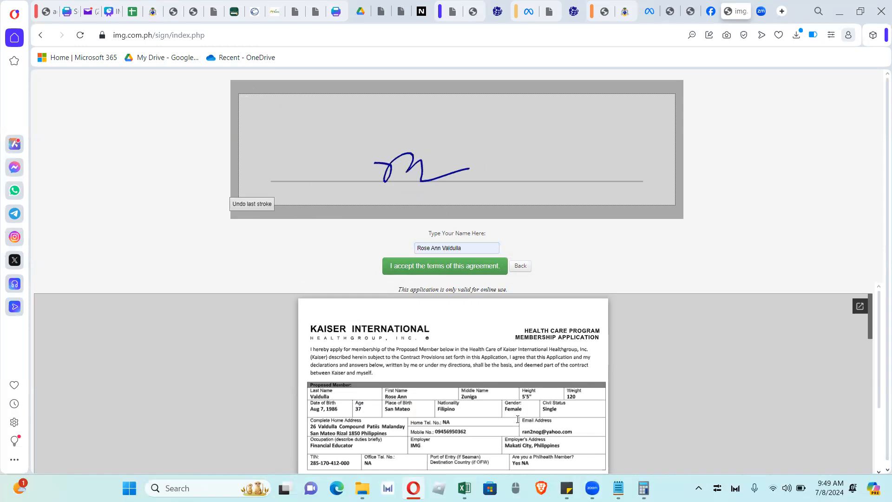
click(473, 275)
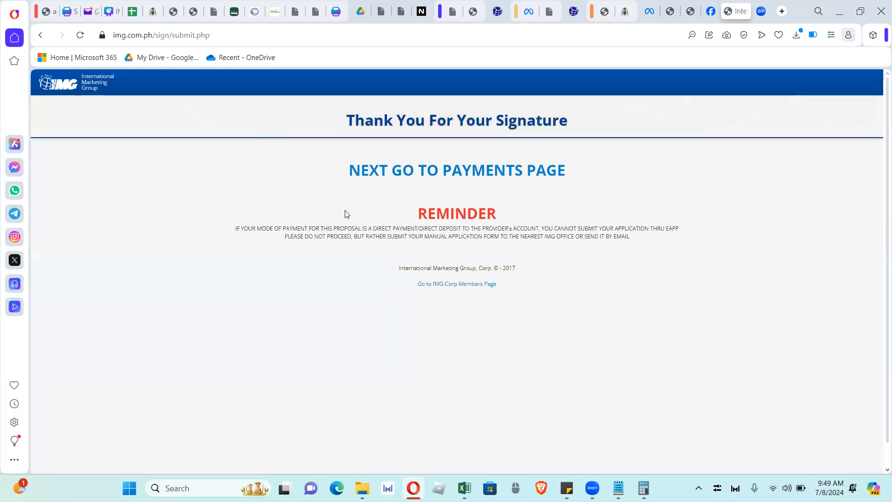
Continue to the Make a Payment page showing TCP 45,000 and first payment 26,970
click(494, 181)
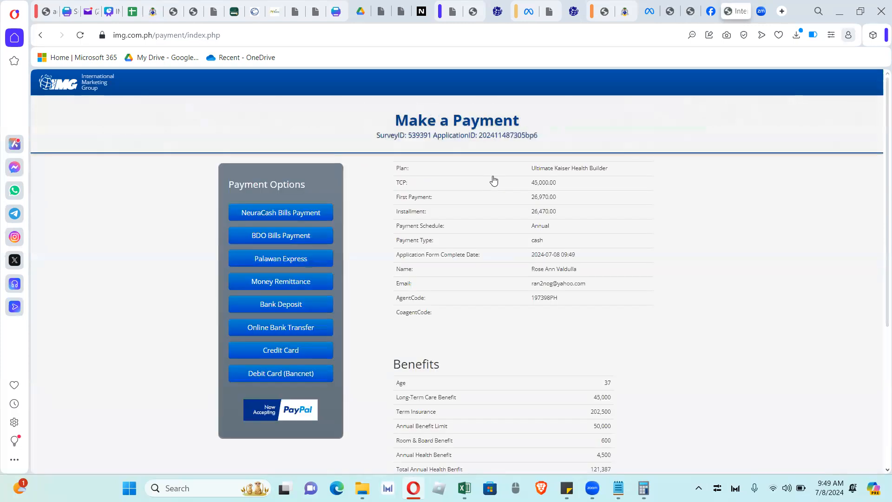